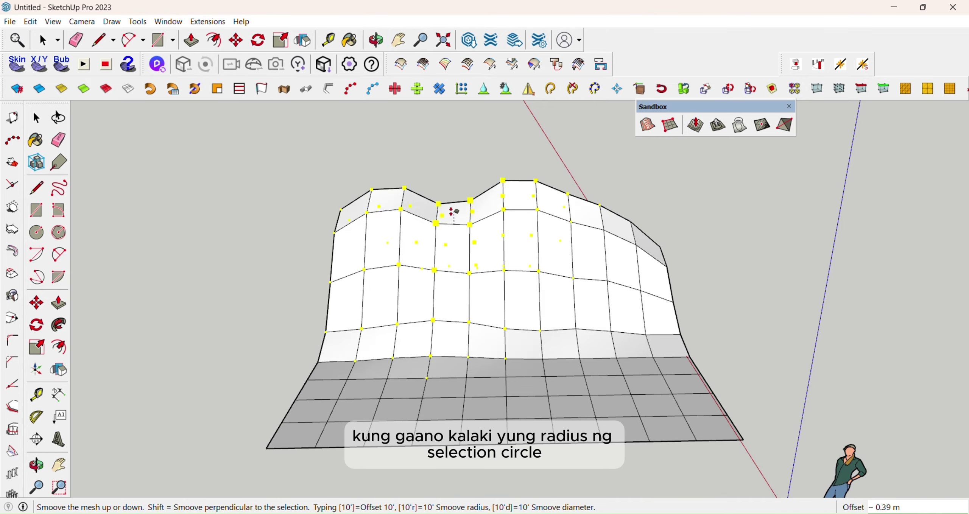
Set the Smoove radius to 3 m and reshape the dip in the mesh's raised ridge.
left_click(457, 230)
type("3m")
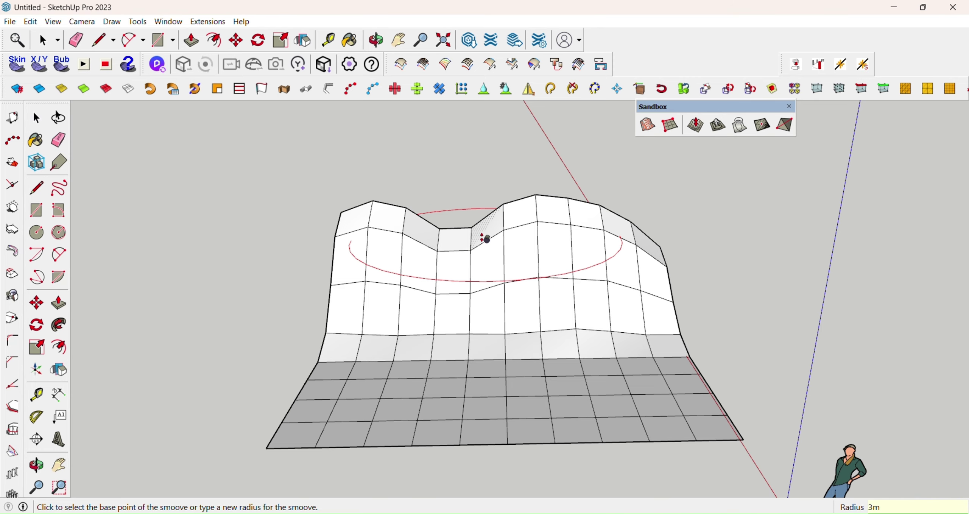
key("Return")
left_click(457, 234)
left_click(445, 224)
scroll(431, 230, "up", 3)
scroll(447, 227, "up", 4)
left_click(465, 224)
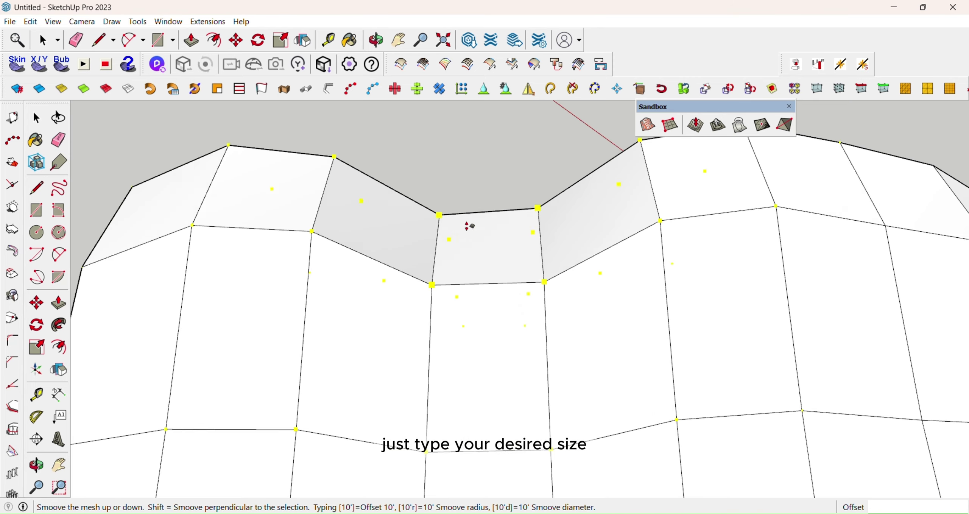
left_click(467, 231)
Set the Smoove radius to 2 m and raise the dip and the area beside it along the ridge.
scroll(469, 233, "down", 4)
scroll(470, 227, "down", 2)
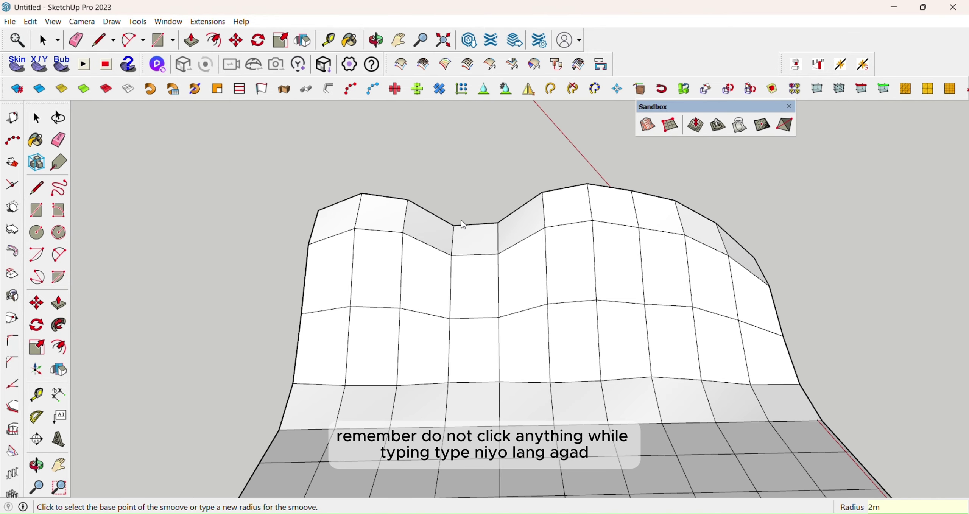
left_click(478, 238)
left_click(484, 219)
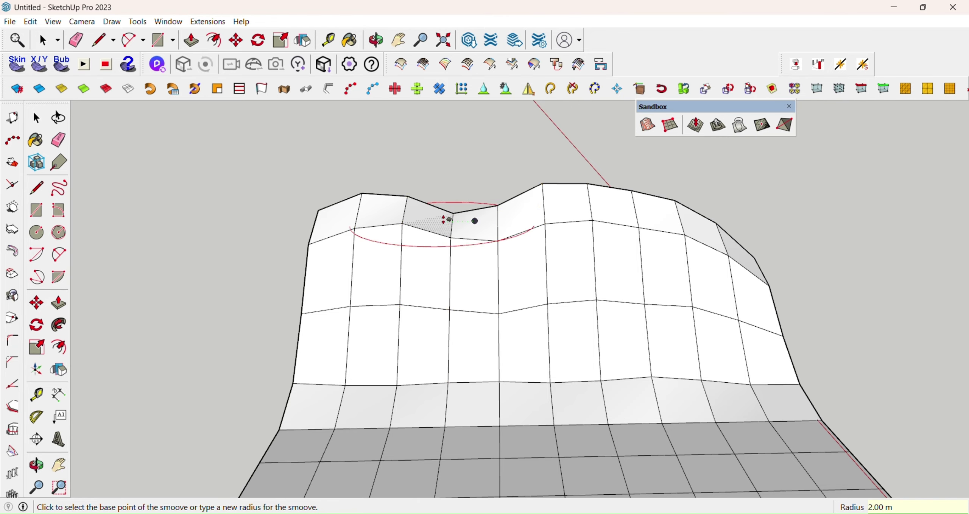
left_click(452, 206)
left_click(448, 191)
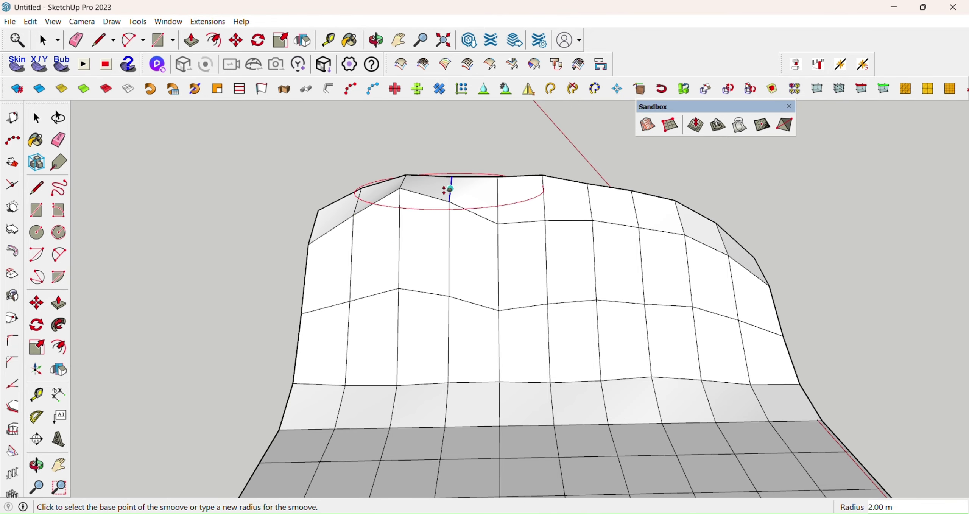
Vary the ridge heights with the 2 m Smoove radius at its outer end, its middle and the second peak.
left_click(316, 212)
left_click(307, 238)
left_click(490, 218)
left_click(509, 244)
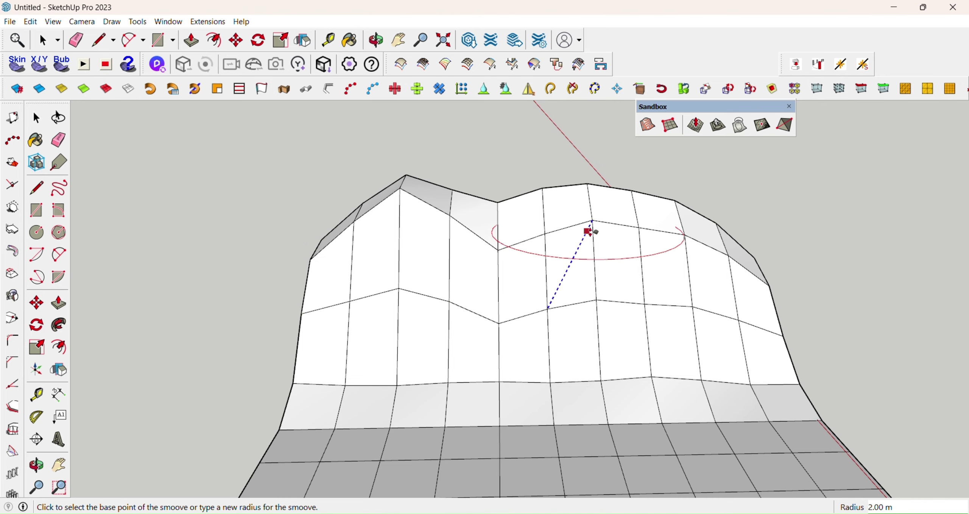
left_click(592, 227)
left_click(500, 206)
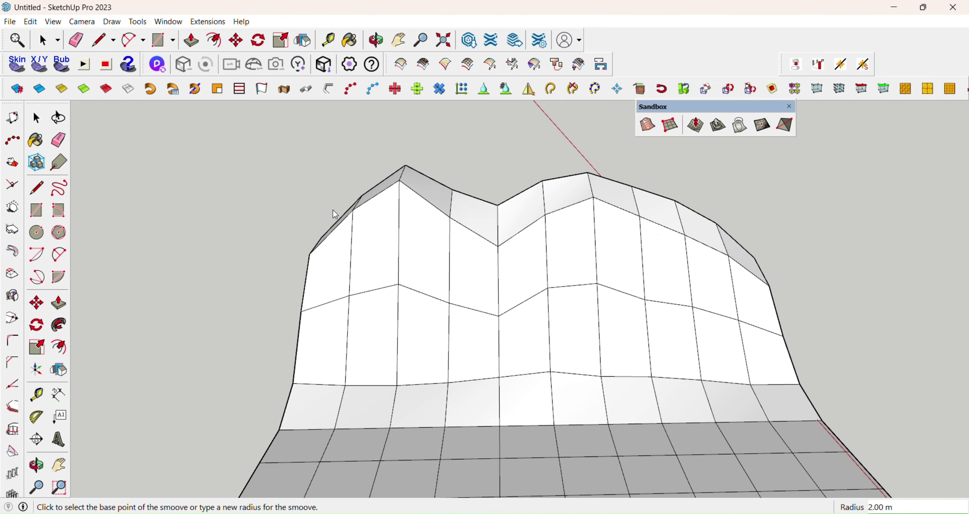
scroll(335, 212, "down", 5)
key("o")
left_click_drag(385, 305, 608, 277)
scroll(541, 244, "up", 5)
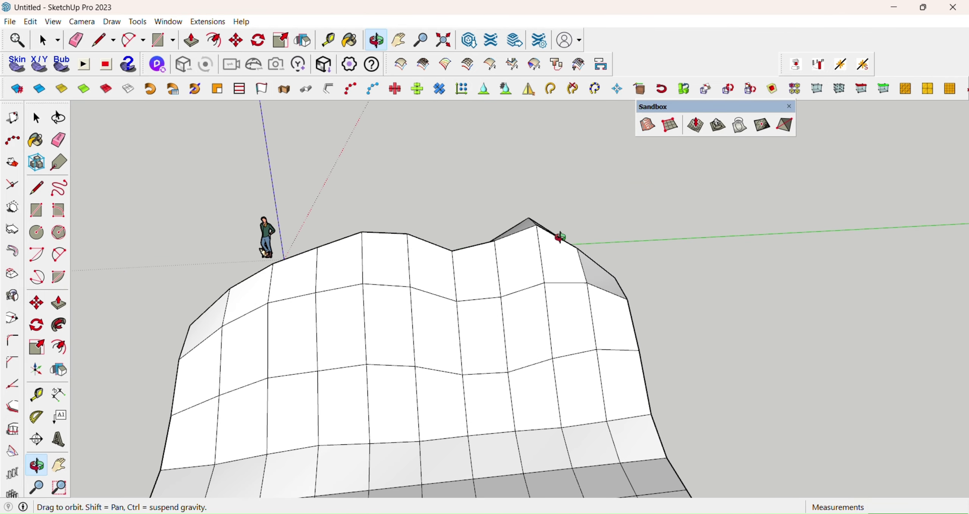
Undo all the Smoove edits and the creation of the small test mesh, clearing the model.
key("ctrl+z")
key("ctrl+z")
key("ctrl+z")
key("ctrl+z")
key("ctrl+z")
key("ctrl+z")
key("ctrl+z")
key("ctrl+z")
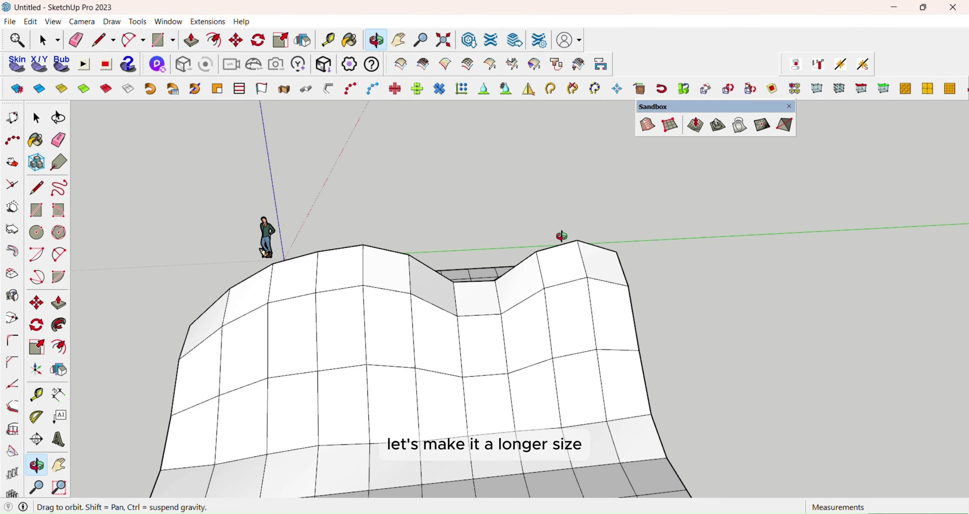
key("ctrl+z")
key("ctrl+z")
key("ctrl+z")
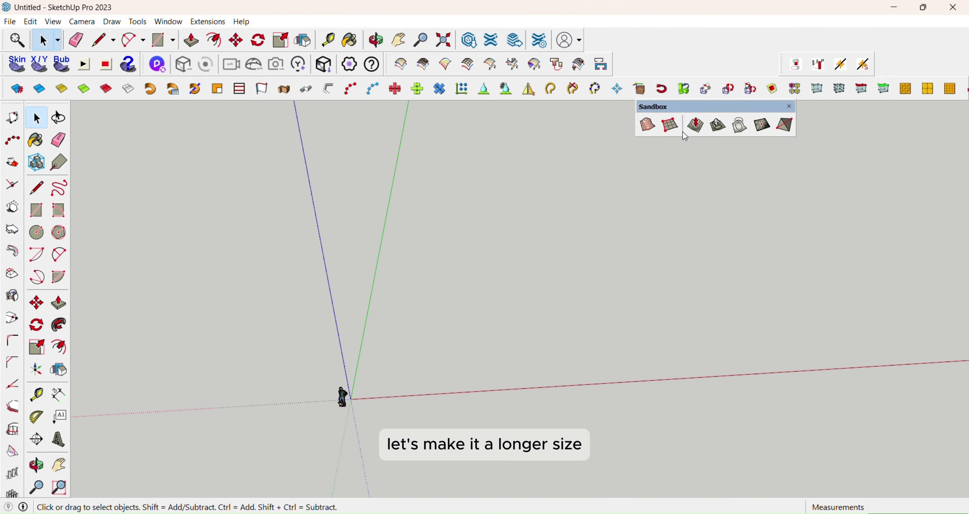
Draw a flat Sandbox grid with 1 m spacing from near the origin, 30 m long along the red axis.
left_click(670, 125)
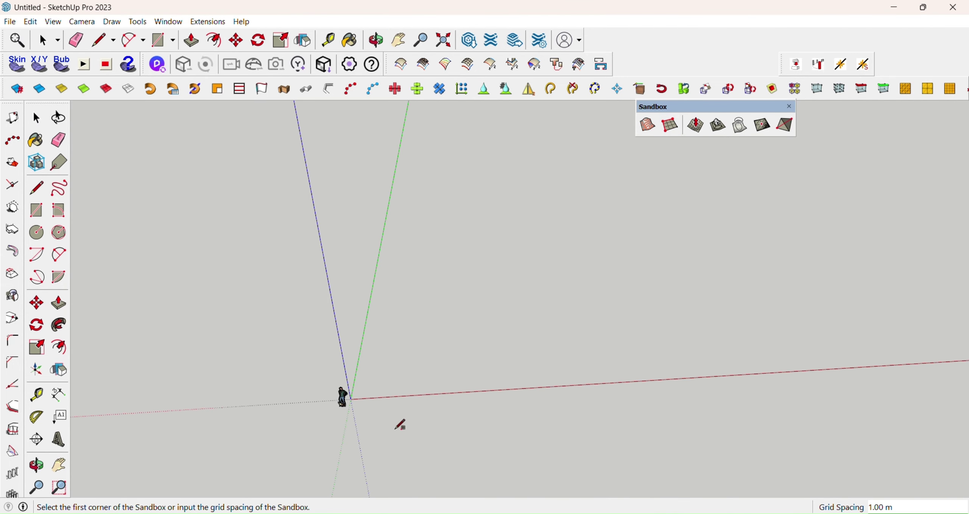
left_click(386, 396)
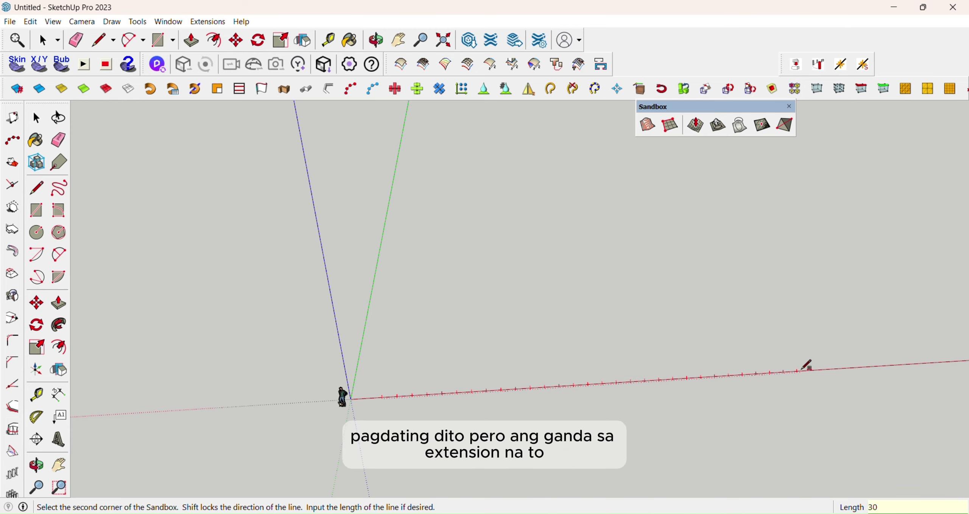
left_click(799, 371)
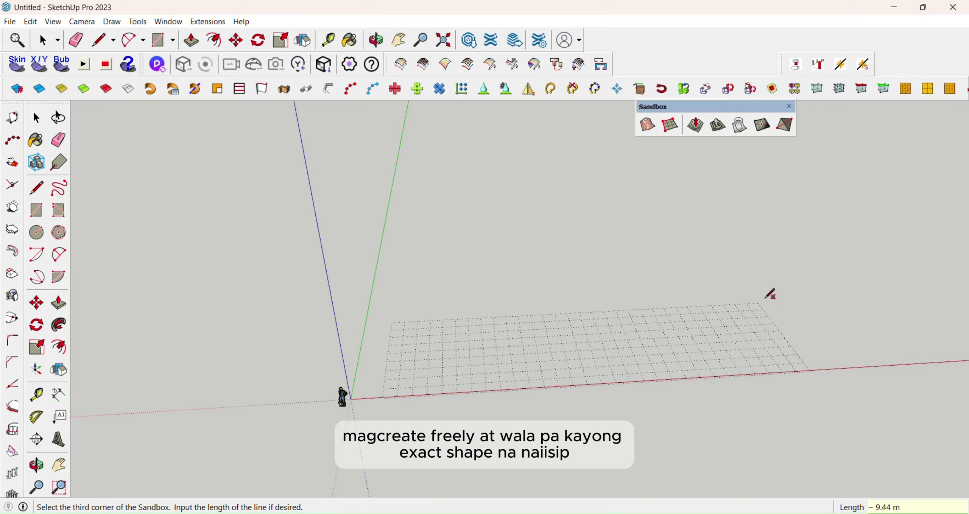
left_click(761, 277)
scroll(707, 339, "up", 5)
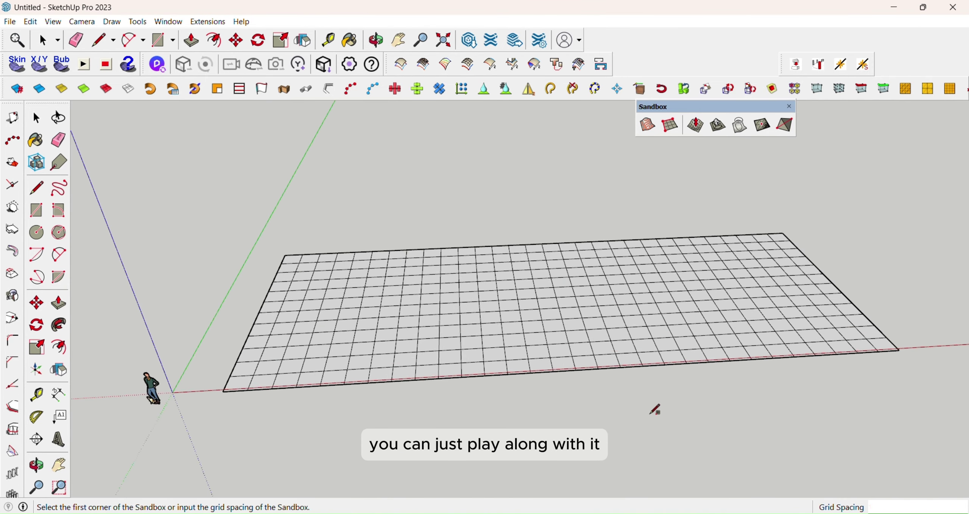
Explode the Sandbox grid group so its mesh becomes editable, and clear the selection.
left_click(702, 131)
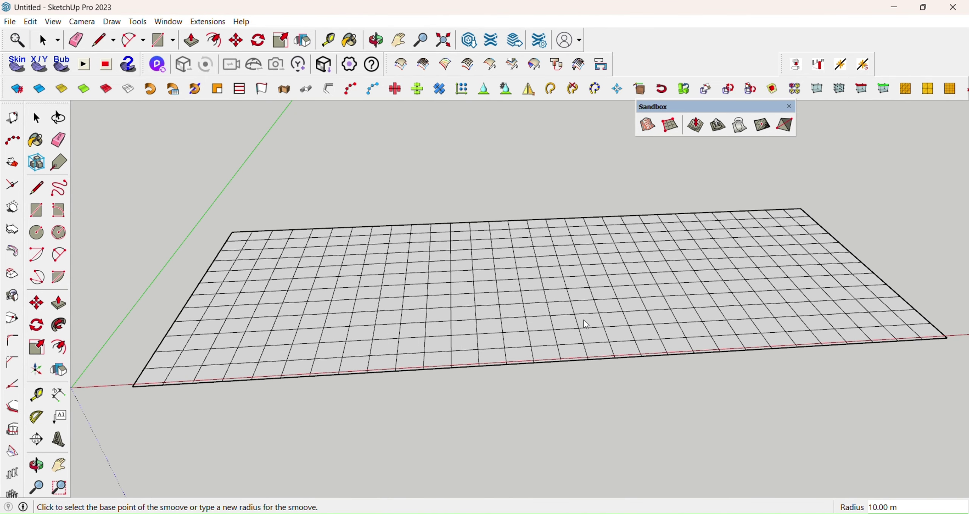
left_click(36, 118)
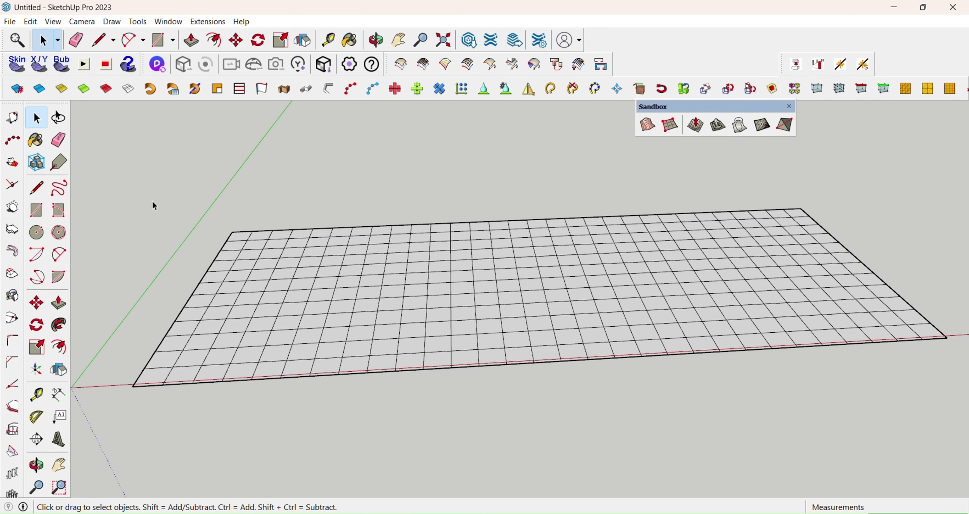
left_click(292, 287)
right_click(293, 288)
left_click(326, 73)
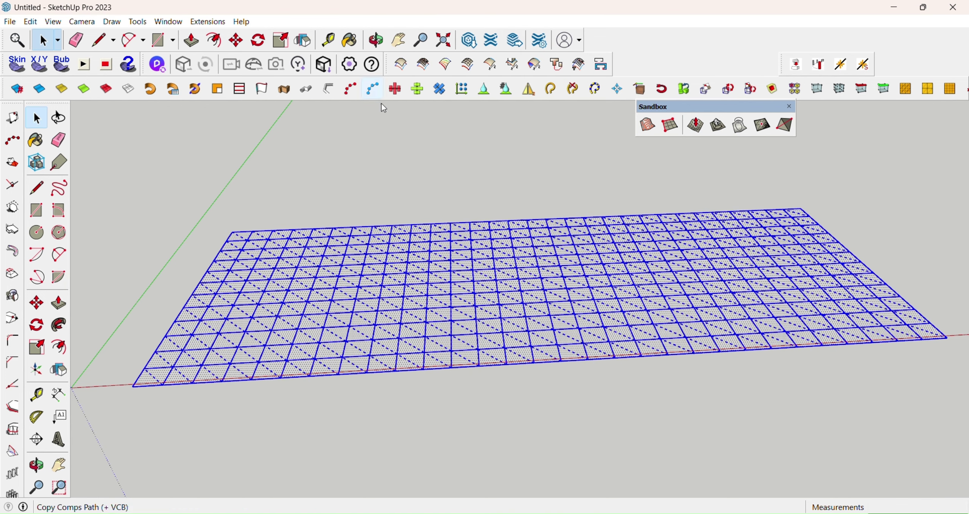
left_click(631, 181)
With a 10 m Smoove radius, raise the grid's centre about 5.5 m and the middle of its long edge on the red axis about 4 m.
left_click(696, 125)
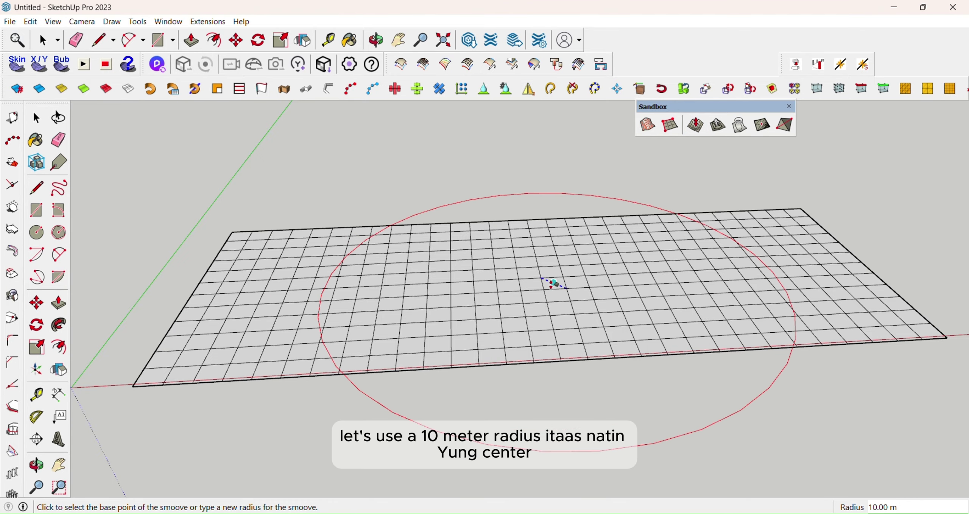
scroll(554, 214, "down", 3)
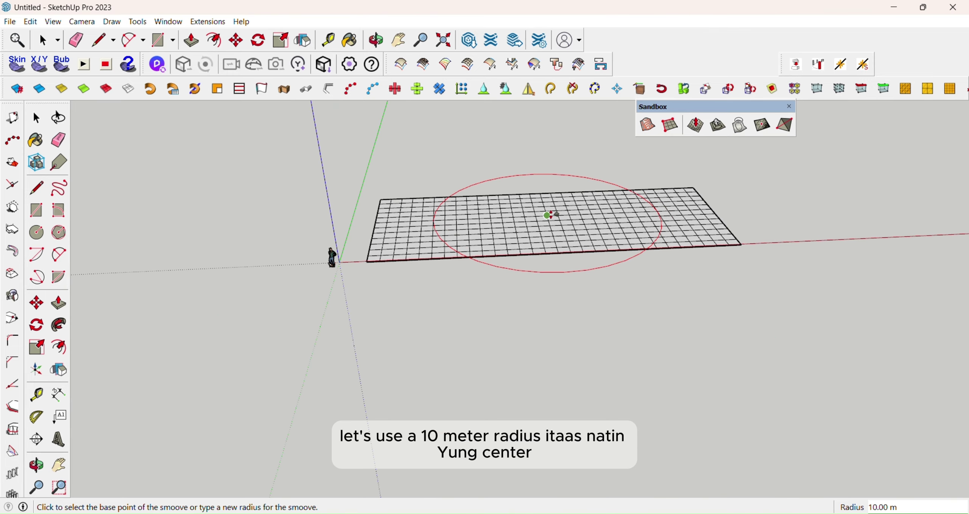
left_click(552, 215)
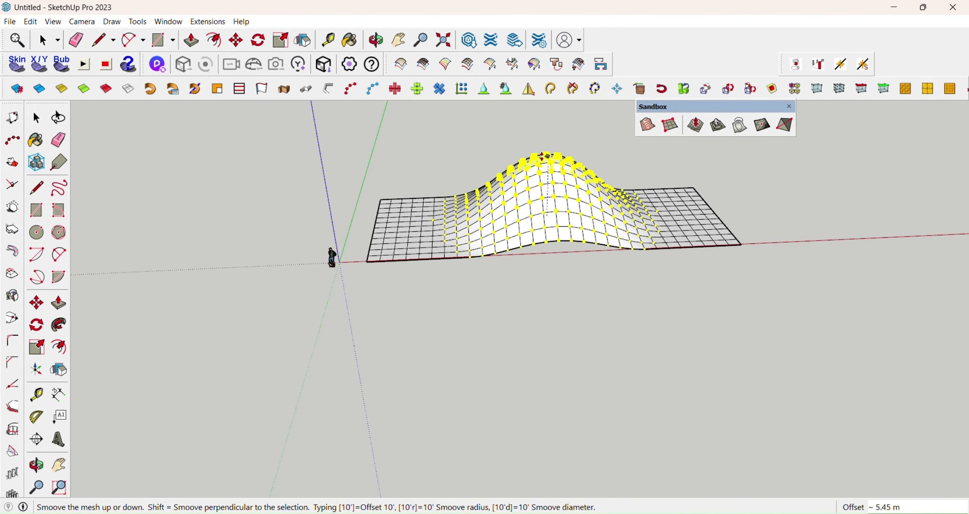
left_click(547, 156)
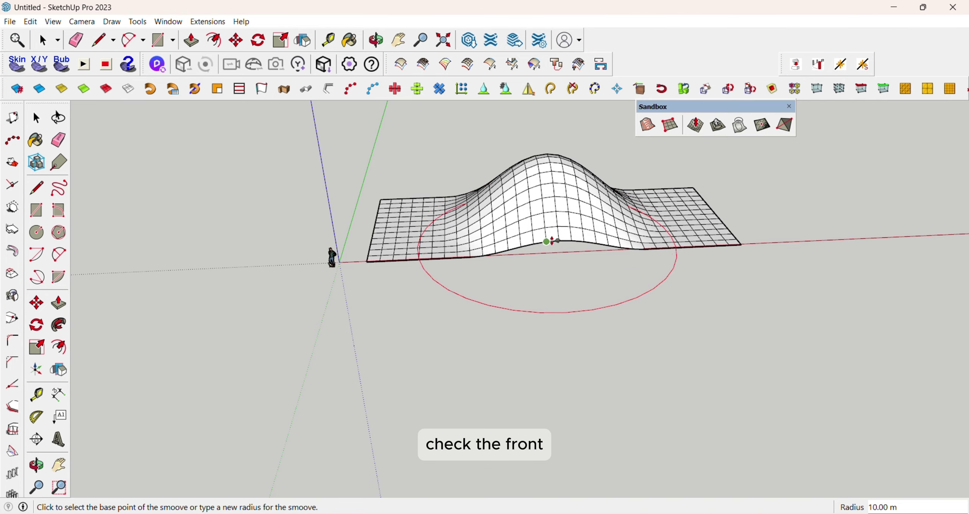
left_click(561, 241)
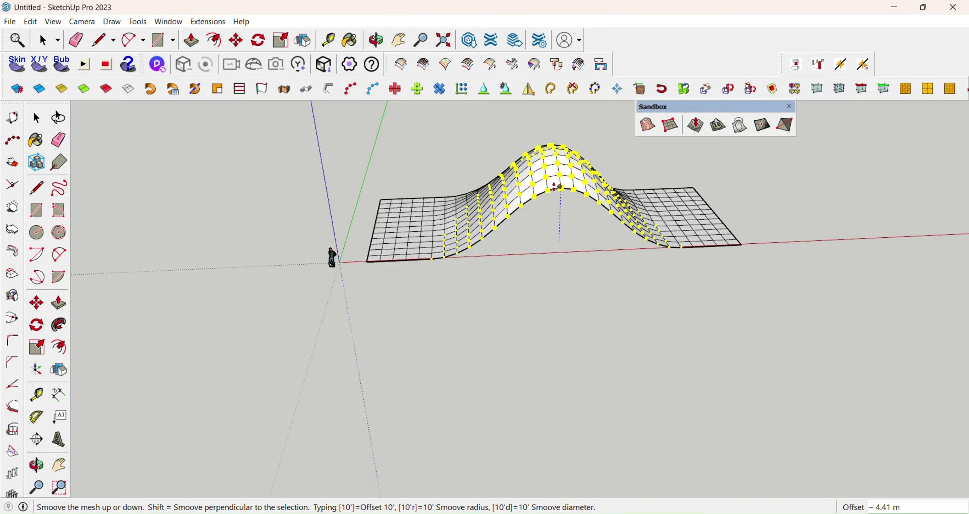
key("Return")
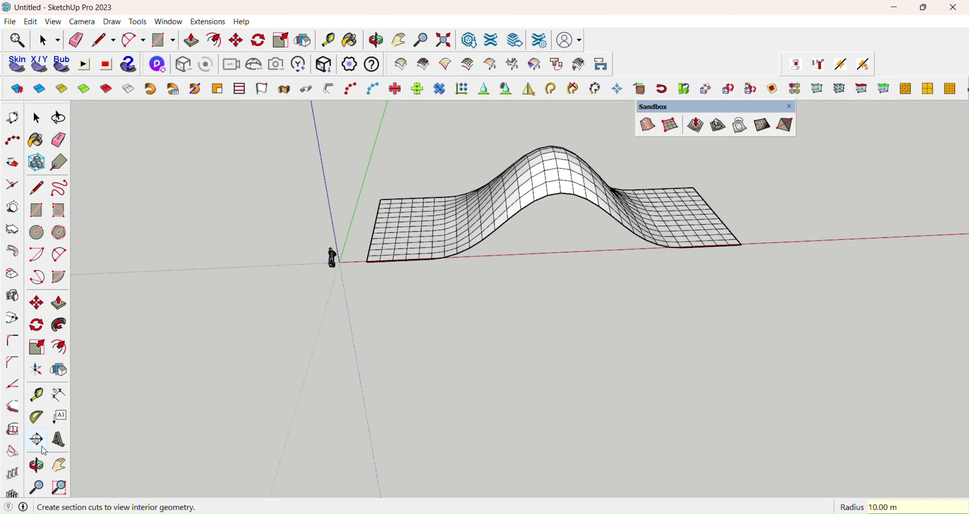
Raise the middle of the opposite long edge about 2 m with the 10 m Smoove radius to even out the hump.
left_click(36, 465)
left_click_drag(268, 348, 487, 445)
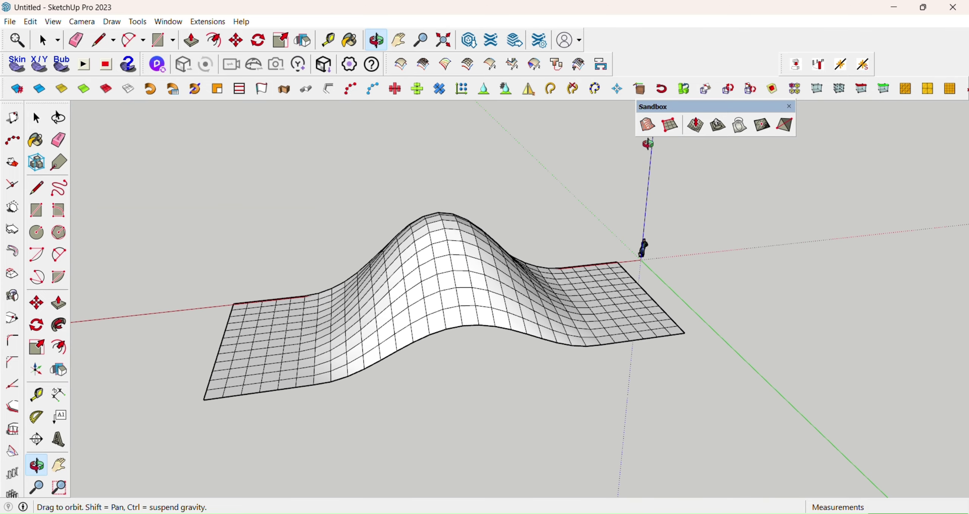
left_click(700, 135)
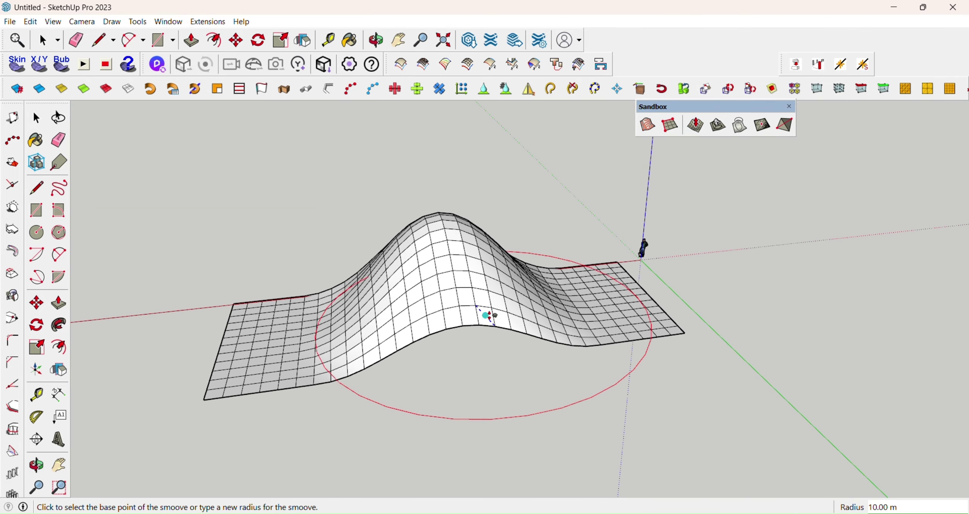
left_click(471, 325)
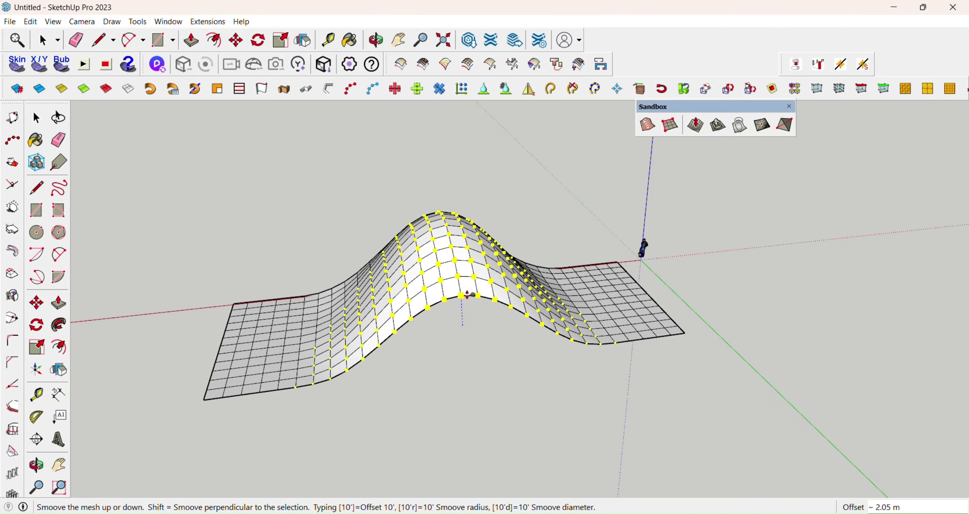
left_click(469, 295)
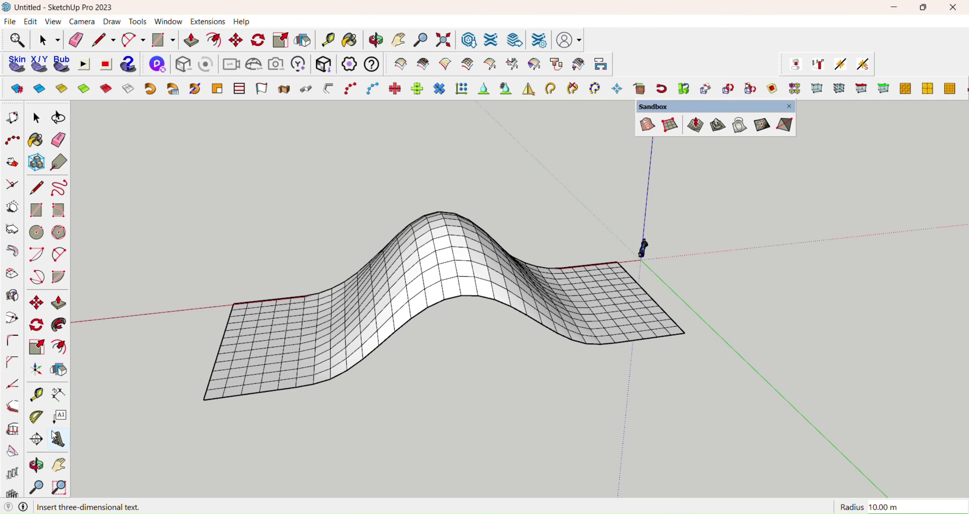
Raise the middle of the short edge nearest the origin by 4 m with the 10 m Smoove radius.
left_click(36, 465)
left_click_drag(242, 341, 427, 321)
left_click(695, 129)
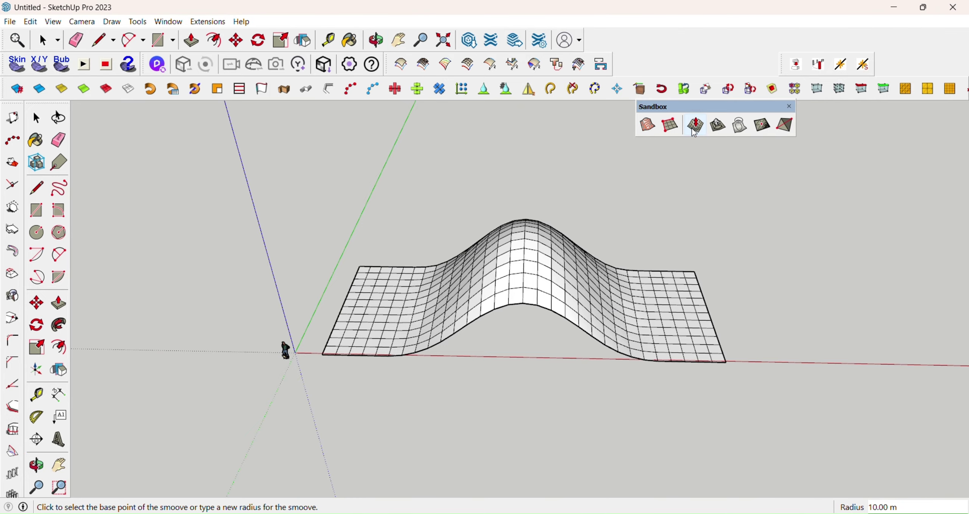
left_click(350, 297)
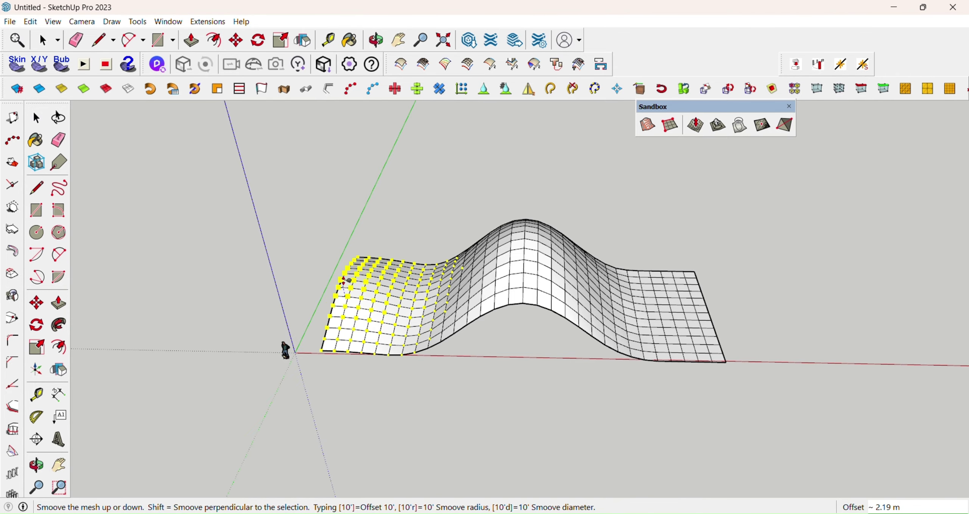
left_click(348, 299)
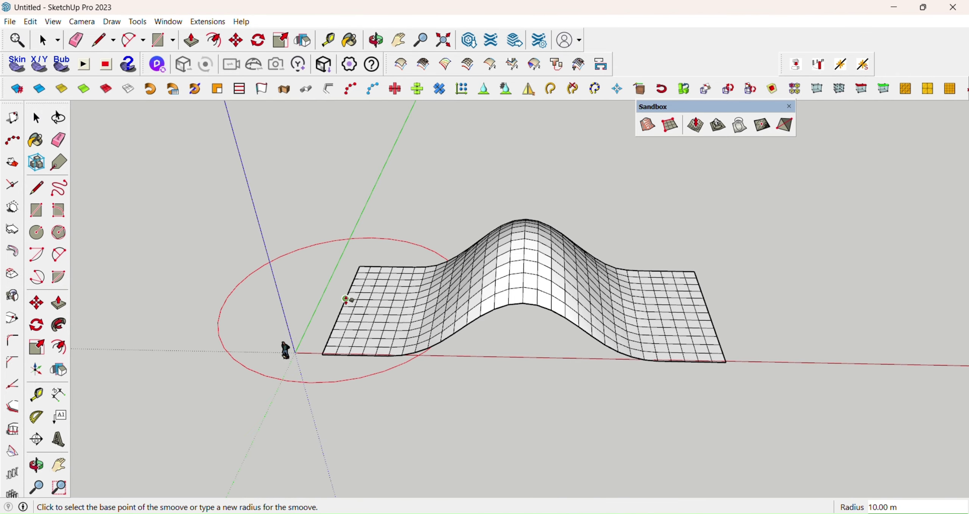
left_click(346, 299)
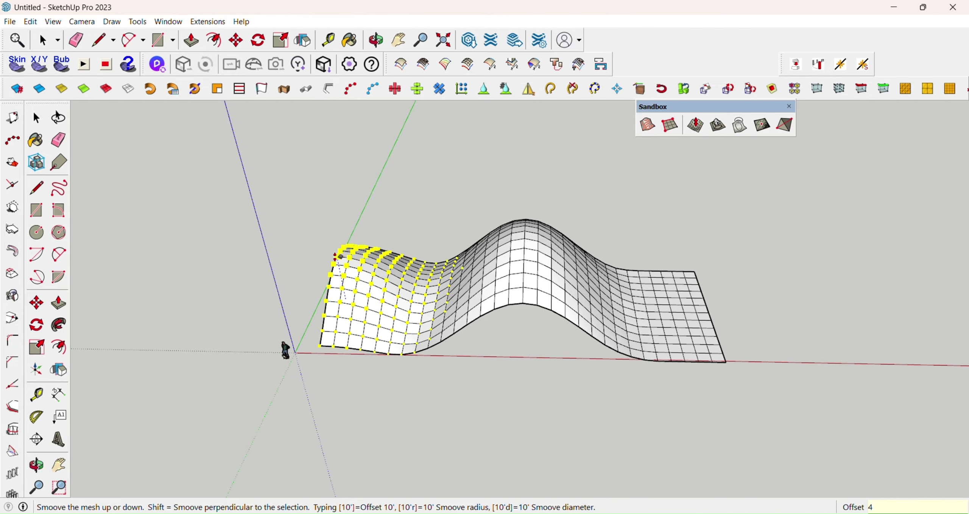
left_click(338, 256)
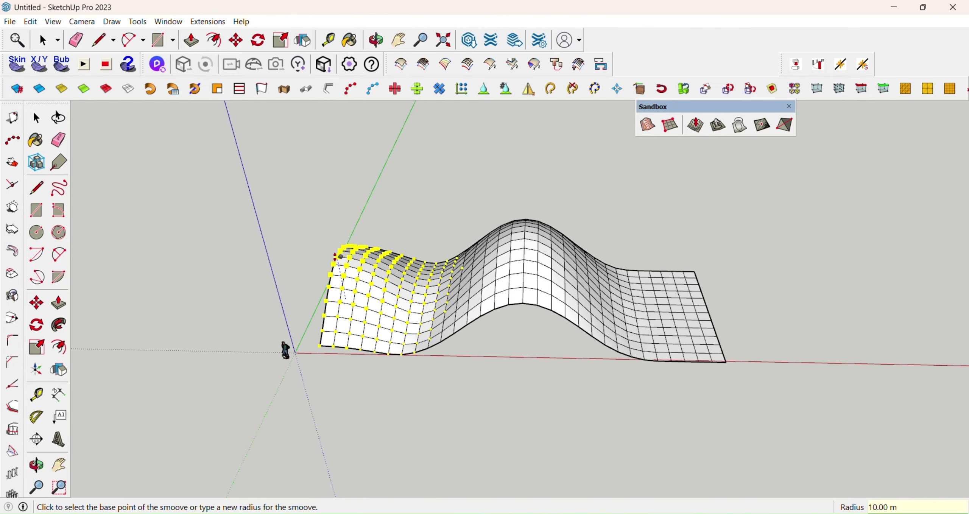
Raise the middle of the far short edge about 4 m with Smoove to match the end near the origin.
left_click(710, 316)
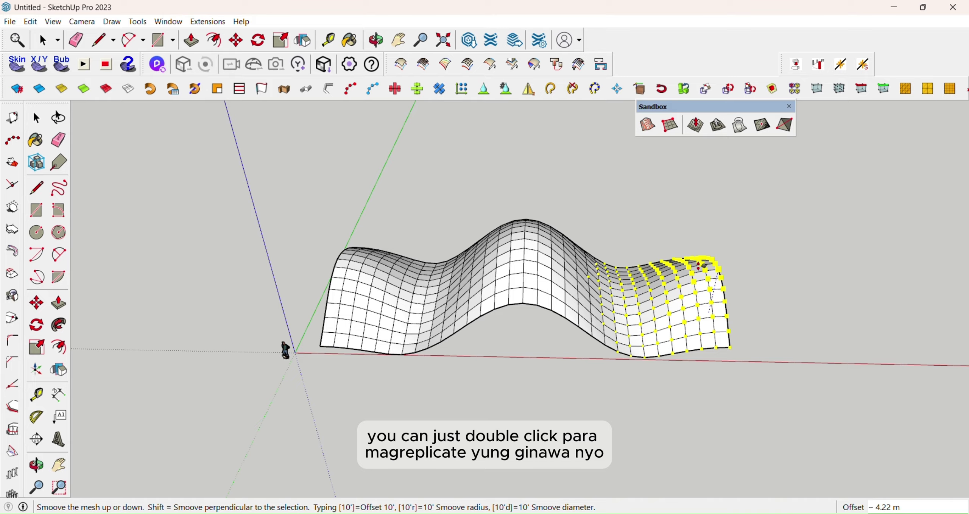
left_click(700, 265)
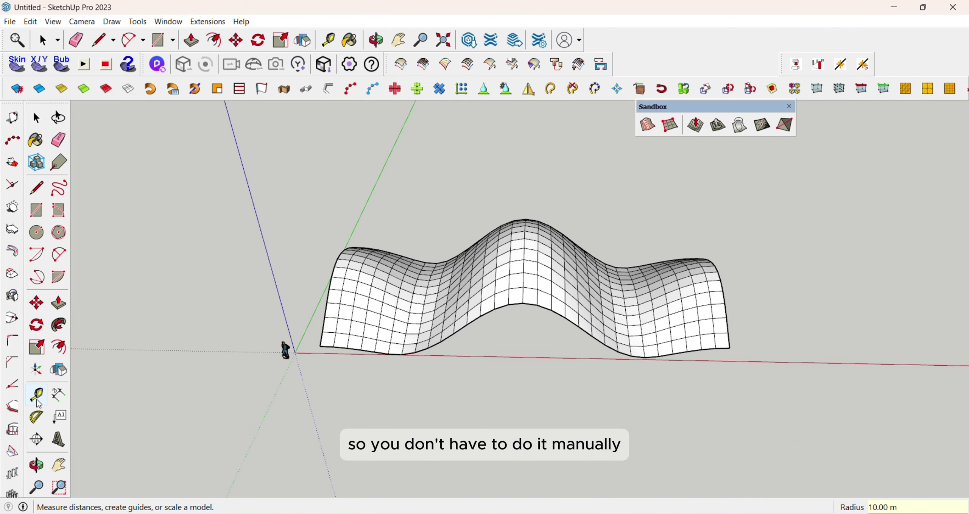
left_click(36, 465)
left_click_drag(427, 374, 616, 283)
key("space")
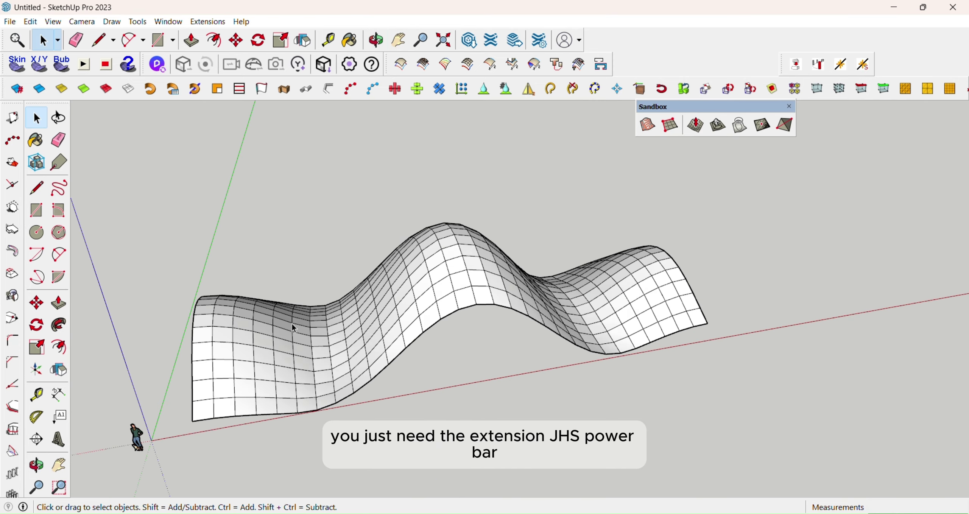
Select the whole grid surface and convert its lines to one grouped set of tubes, 0.10 m diameter, precision 10, Heather_Hair2 material.
key("ctrl+a")
mouse_move(6, 91)
left_mouse_down()
mouse_move(153, 145)
mouse_move(78, 85)
mouse_move(23, 87)
left_mouse_up()
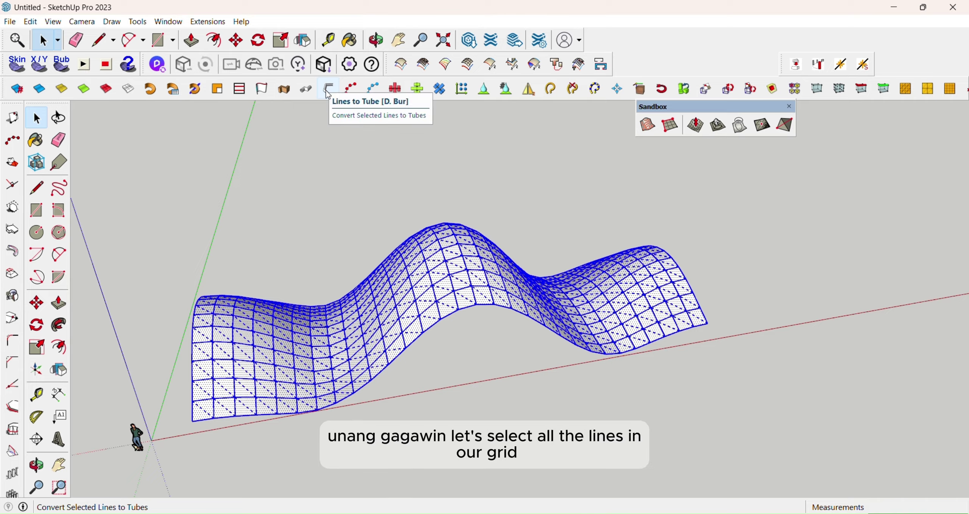
triple_click(300, 330)
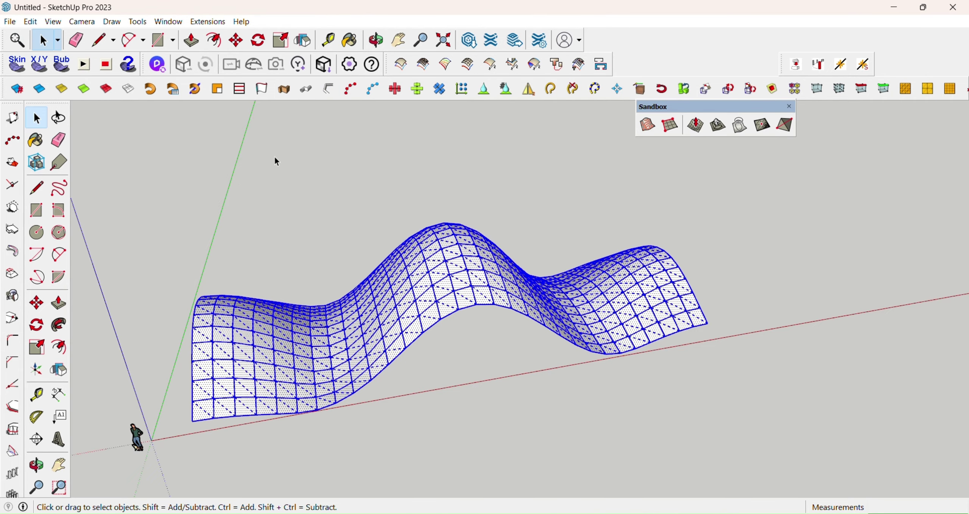
left_click(328, 95)
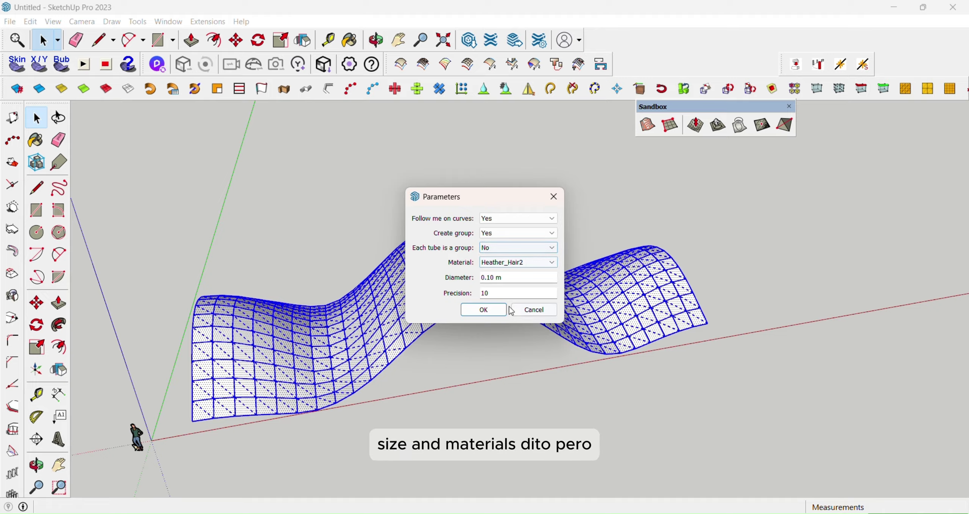
left_click(526, 264)
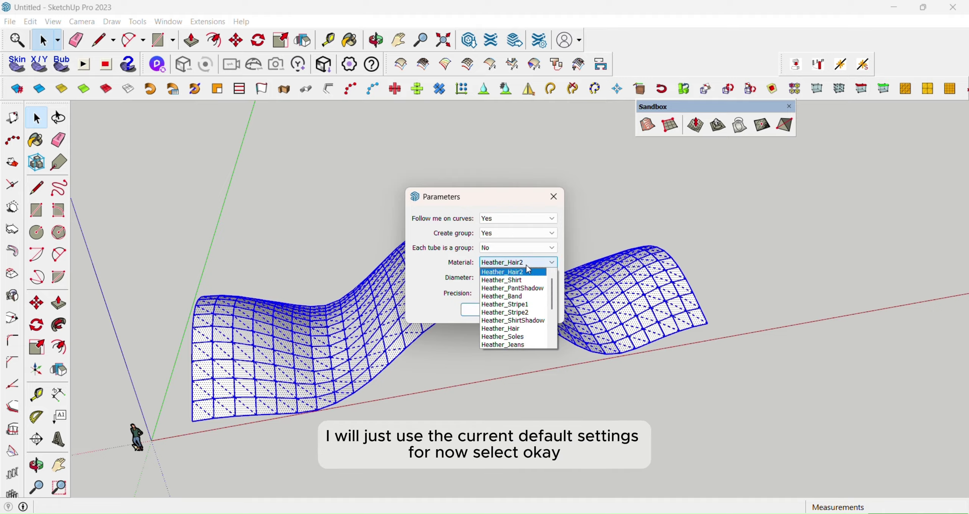
left_click(528, 271)
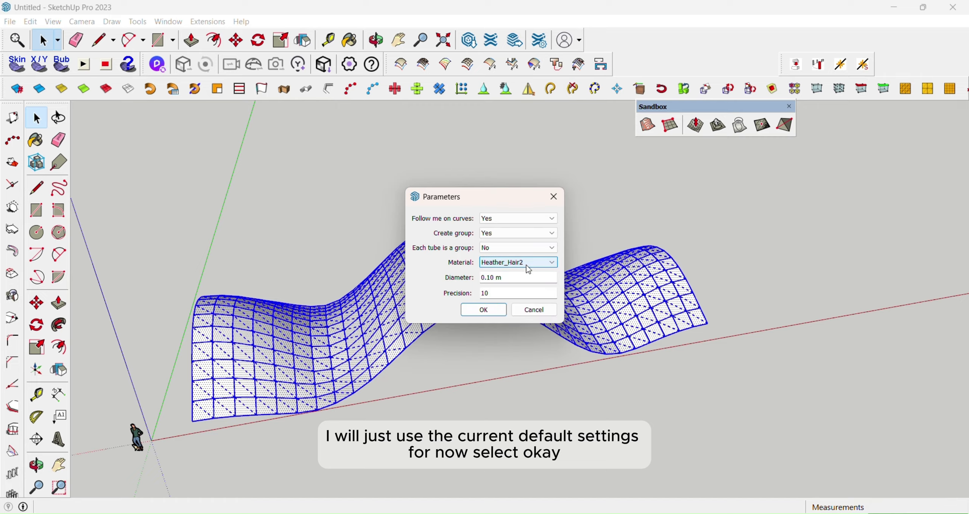
left_click(489, 313)
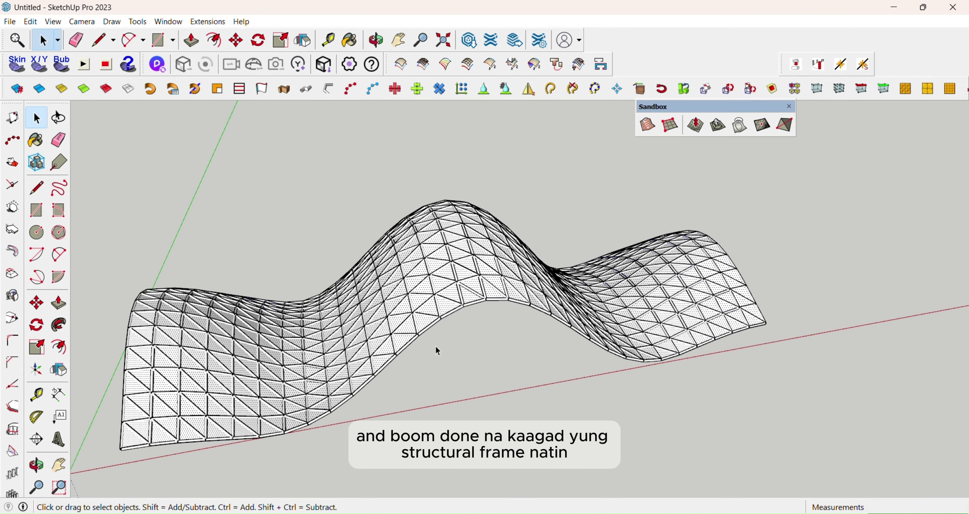
left_click(38, 308)
left_click(380, 328)
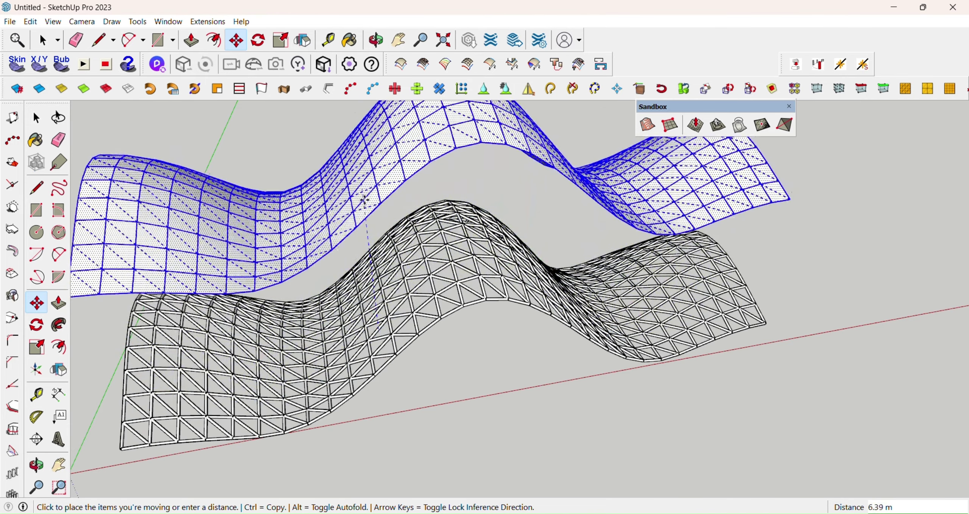
scroll(397, 252, "down", 4)
key("Escape")
Show the Fredo6_JointPushPull toolbar.
scroll(392, 283, "up", 1)
scroll(393, 282, "up", 6)
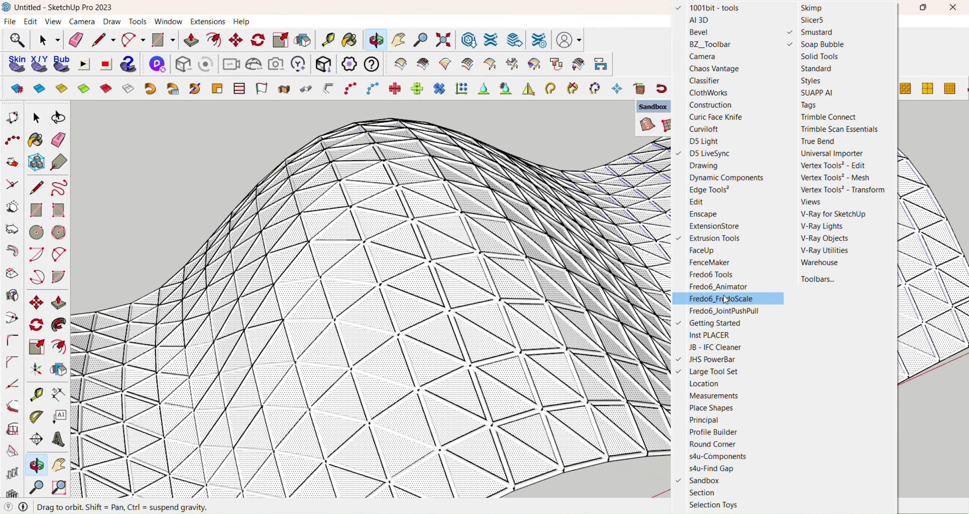
left_click(725, 305)
scroll(450, 282, "down", 8)
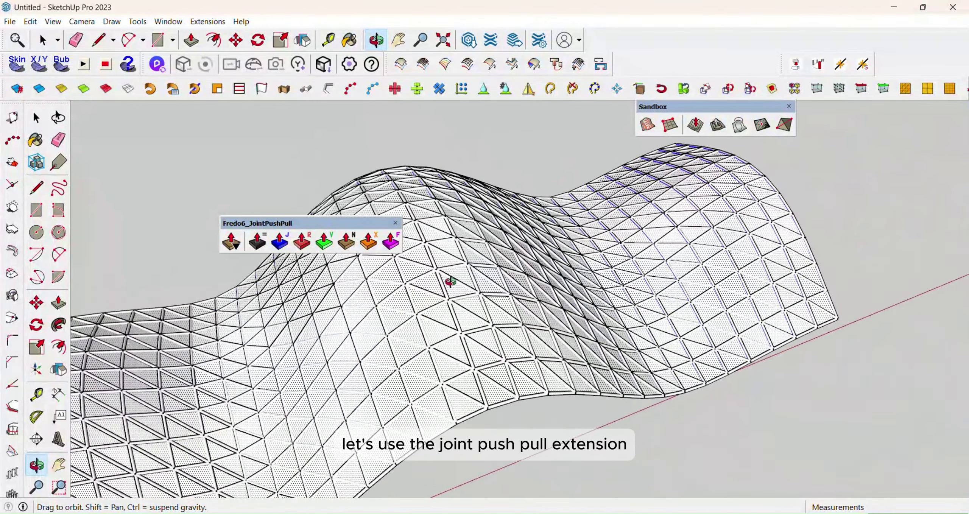
left_click(284, 246)
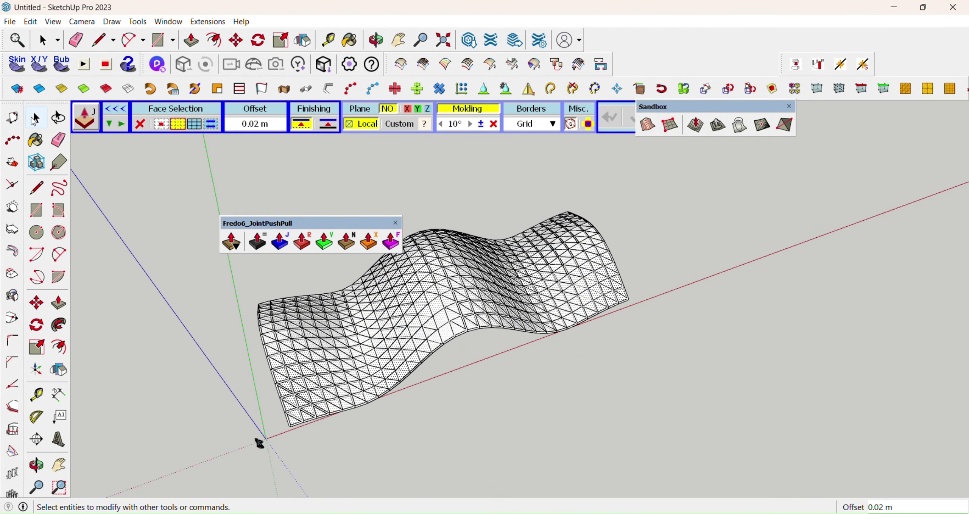
left_click(37, 120)
Hide the tube frame group so only the roof surface is left in view.
scroll(415, 369, "up", 6)
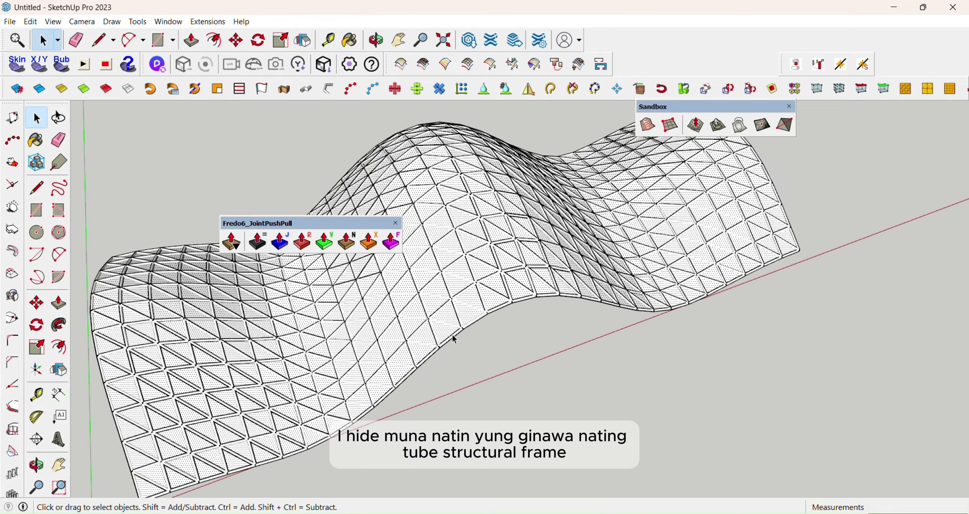
triple_click(469, 329)
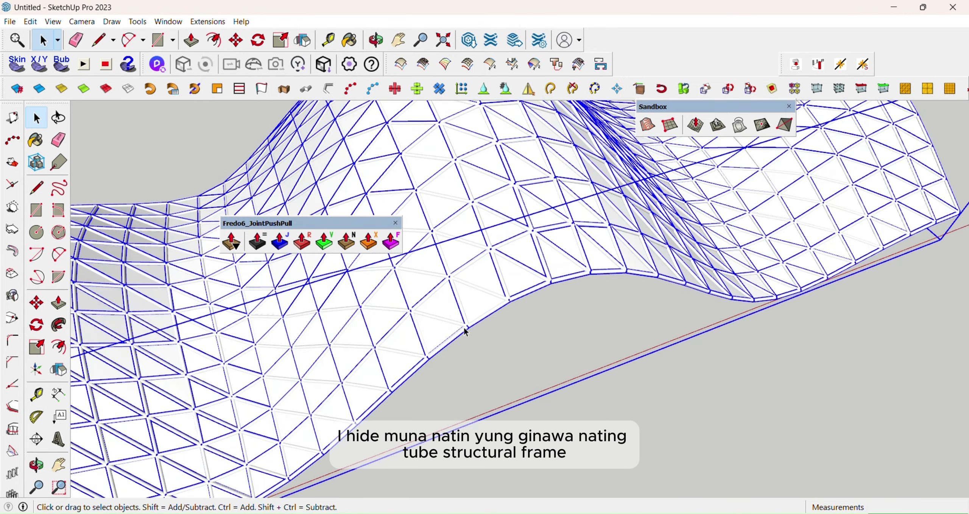
right_click(467, 332)
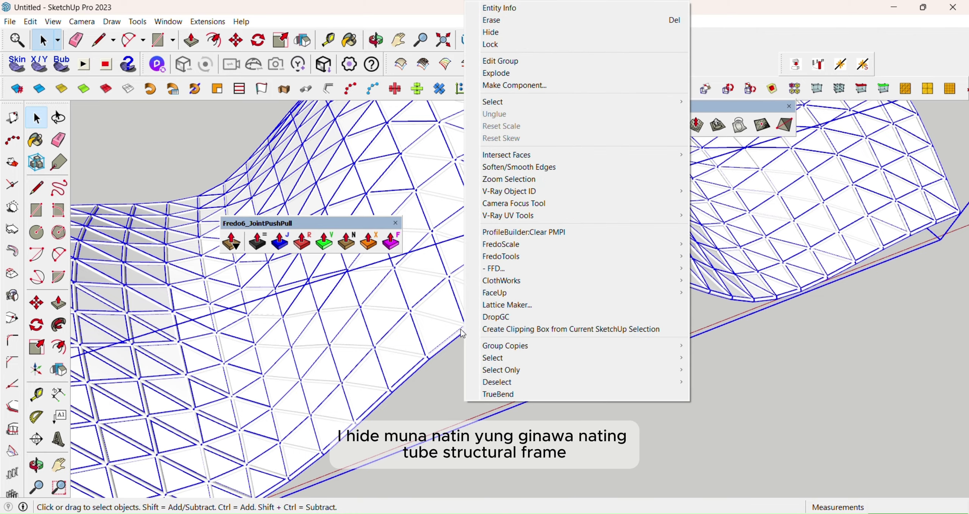
left_click(500, 31)
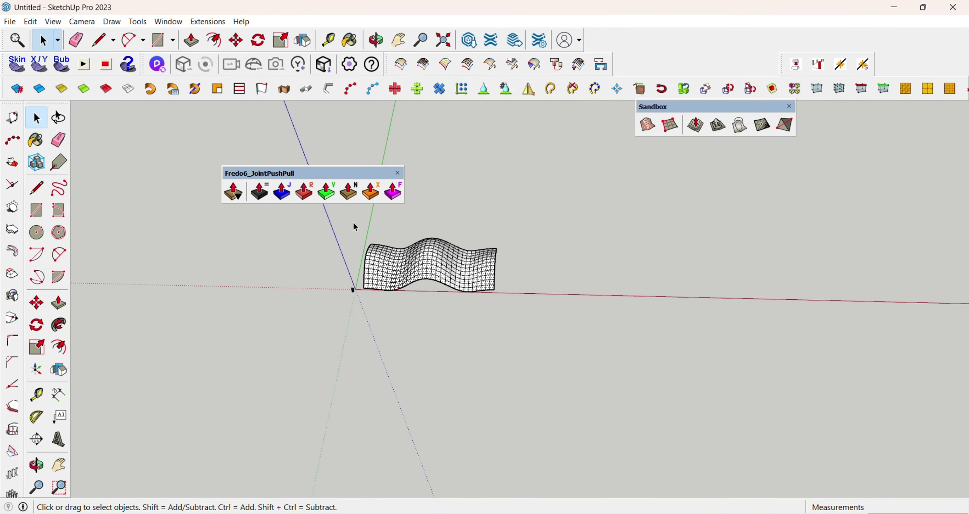
Select the entire wavy roof surface and make it a group.
left_click_drag(353, 222, 534, 327)
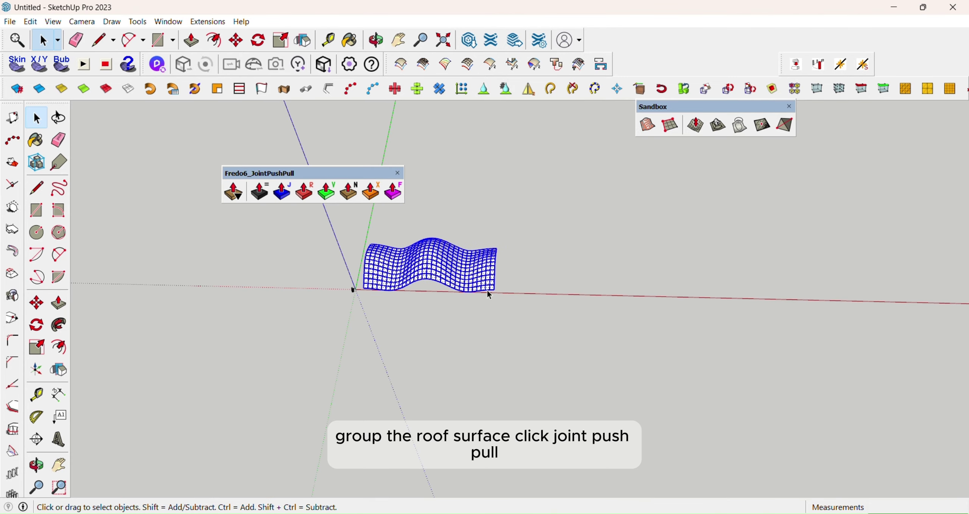
right_click(453, 278)
left_click(490, 97)
scroll(500, 222, "up", 2)
scroll(500, 224, "up", 4)
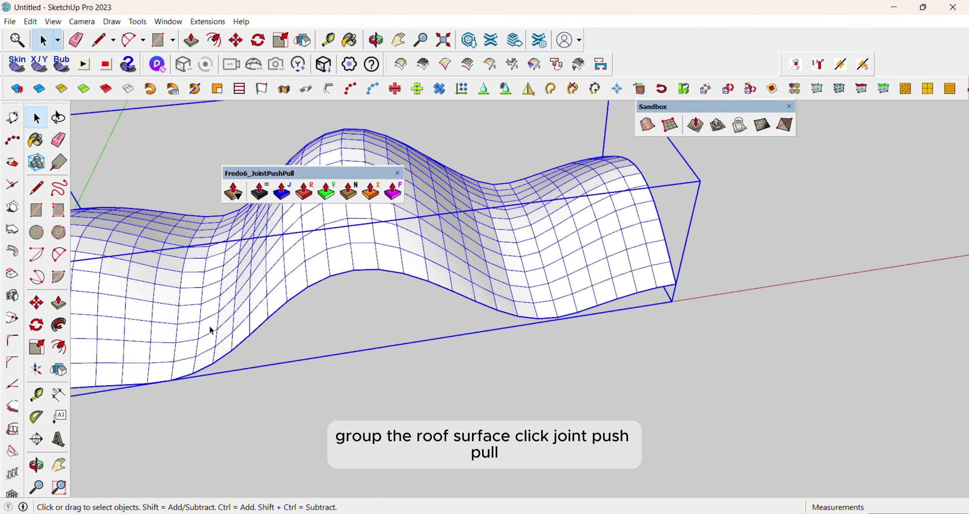
Thicken the grouped roof surface by 0.50 m with the JointPushPull Thicken tool.
left_click(266, 196)
left_click(317, 243)
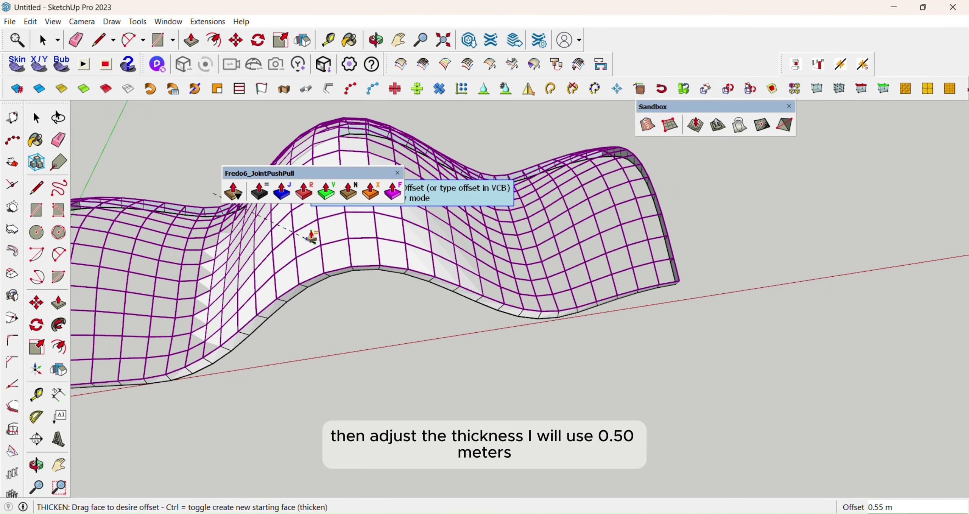
left_click(313, 238)
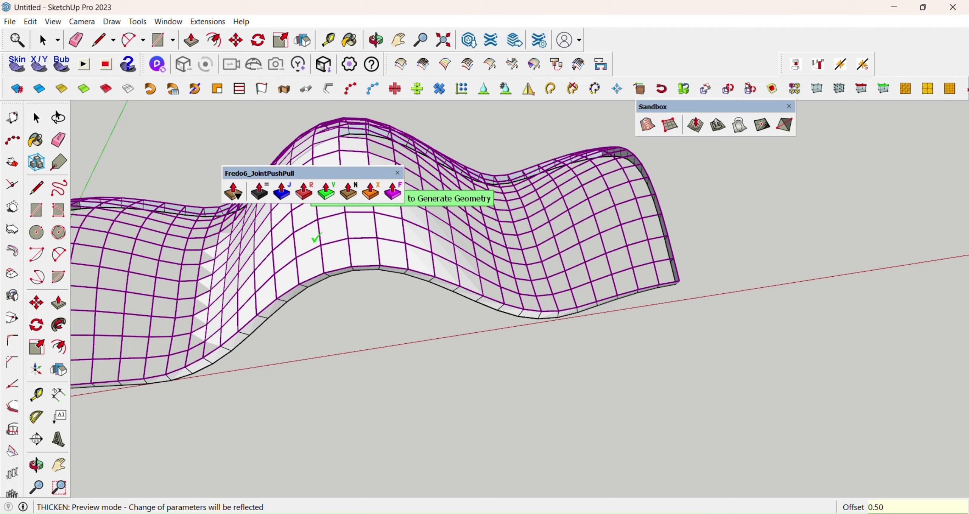
scroll(316, 238, "down", 1)
scroll(322, 288, "down", 2)
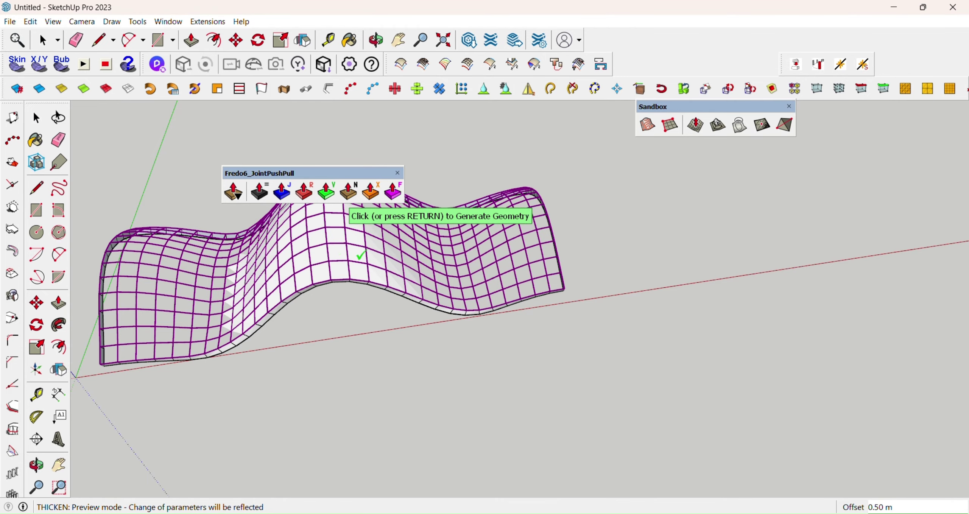
left_click(575, 306)
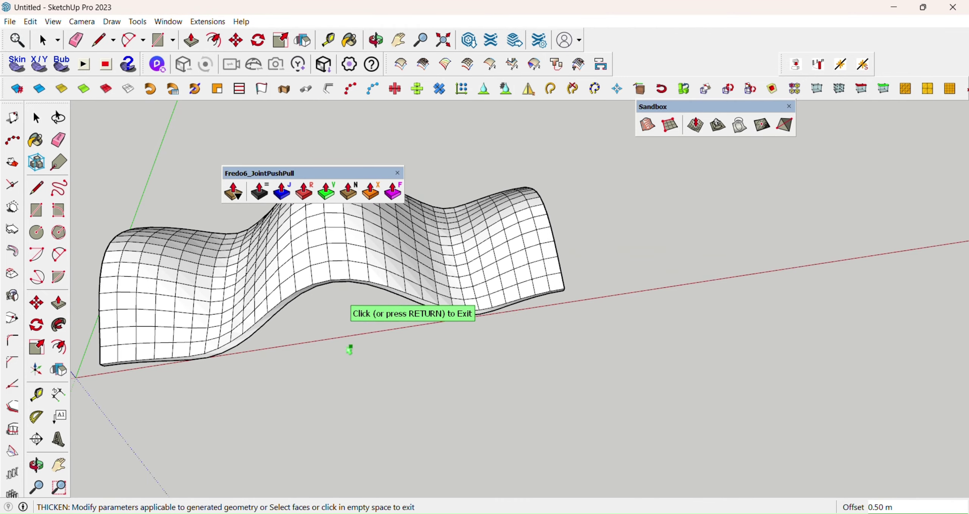
Try to run Lines to Tube with a 0.10 m diameter on the closed group of the thickened roof.
left_click(37, 465)
mouse_move(246, 406)
left_mouse_down()
mouse_move(215, 190)
mouse_move(272, 374)
mouse_move(203, 233)
mouse_move(347, 366)
left_mouse_up()
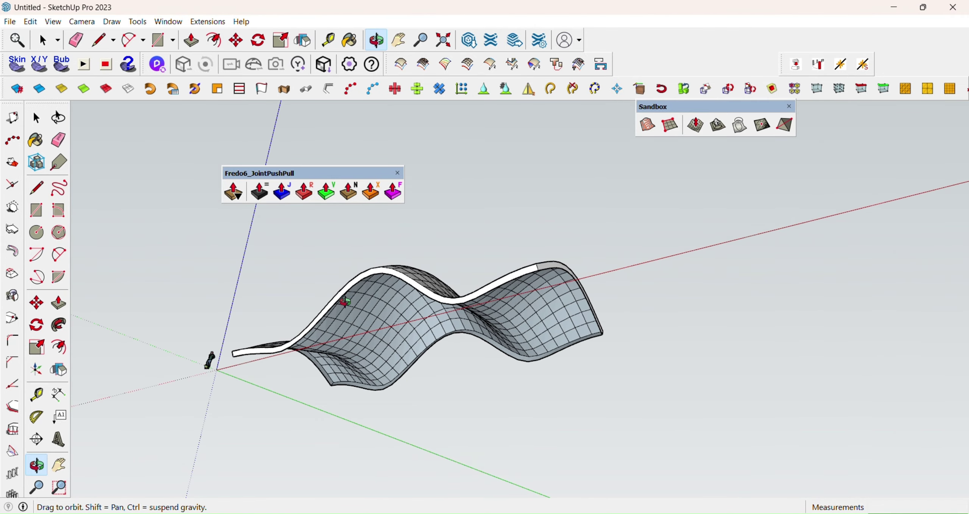
mouse_move(344, 301)
left_mouse_down()
mouse_move(428, 340)
mouse_move(302, 460)
mouse_move(318, 424)
mouse_move(367, 411)
mouse_move(639, 438)
mouse_move(603, 429)
left_mouse_up()
left_click(44, 121)
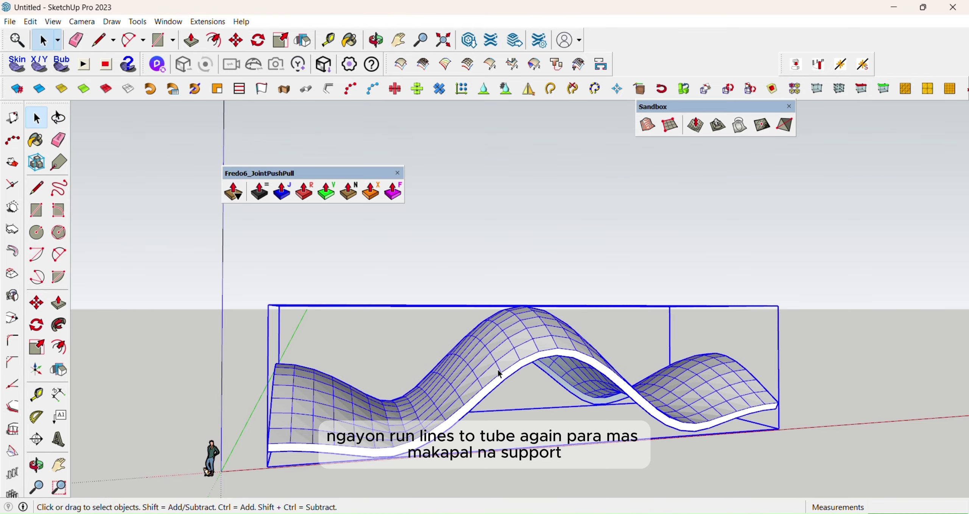
left_click(328, 90)
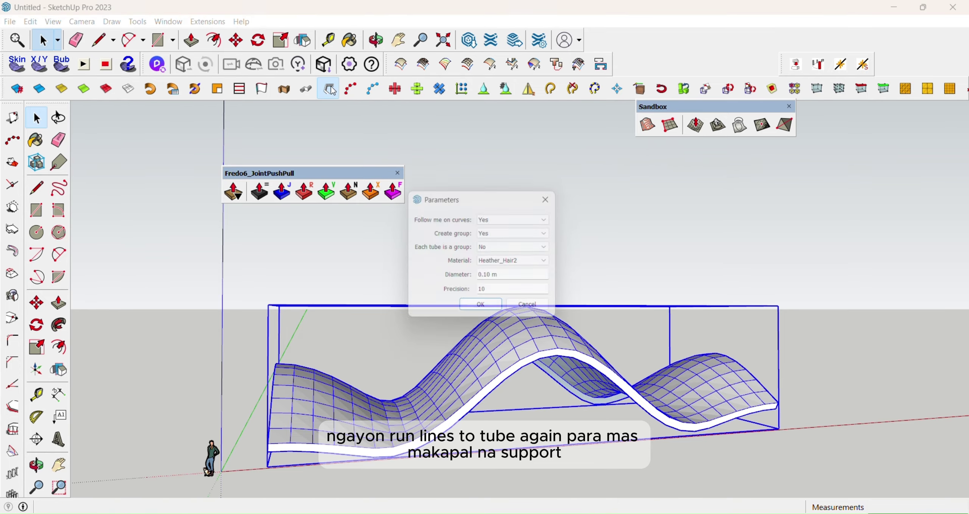
left_click(483, 313)
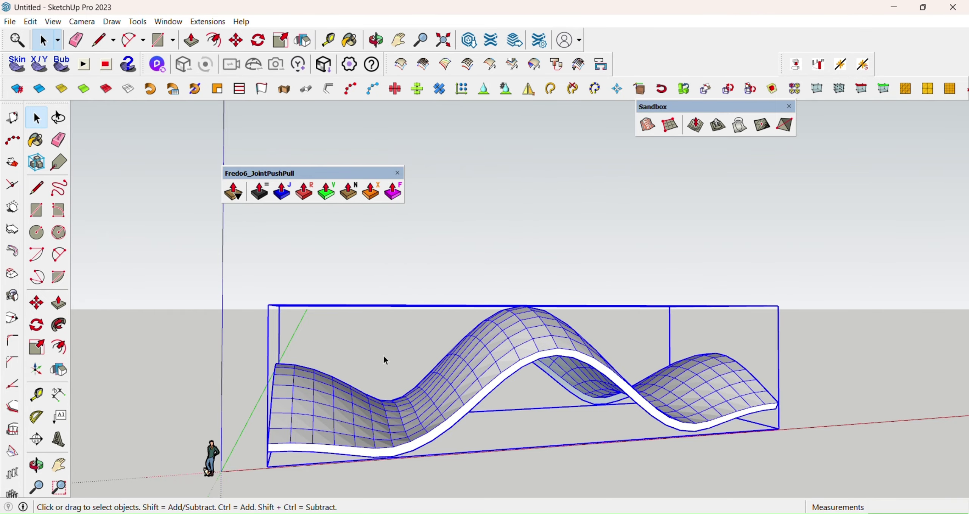
Open the thickened roof group, select all its geometry and convert its lines to tubes.
scroll(327, 386, "down", 2)
scroll(454, 405, "up", 1)
triple_click(413, 349)
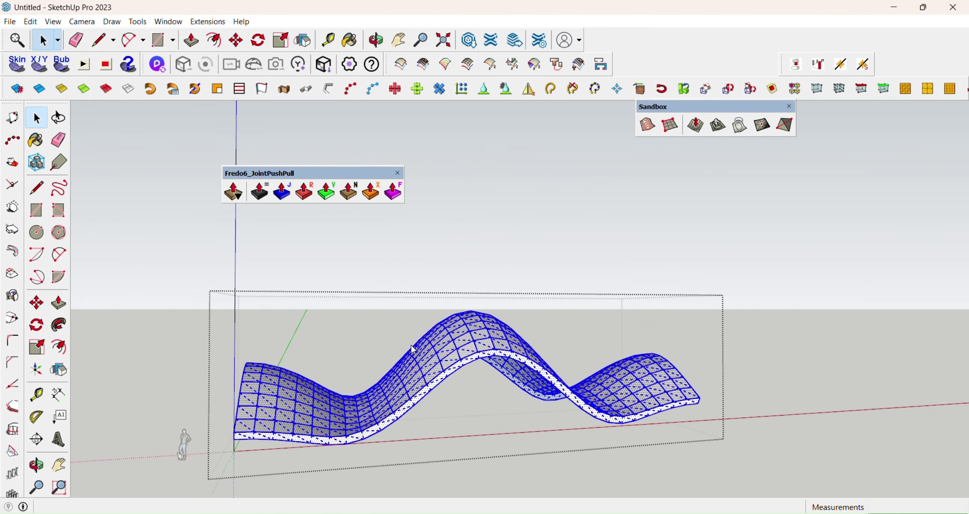
scroll(413, 349, "up", 1)
scroll(398, 352, "down", 1)
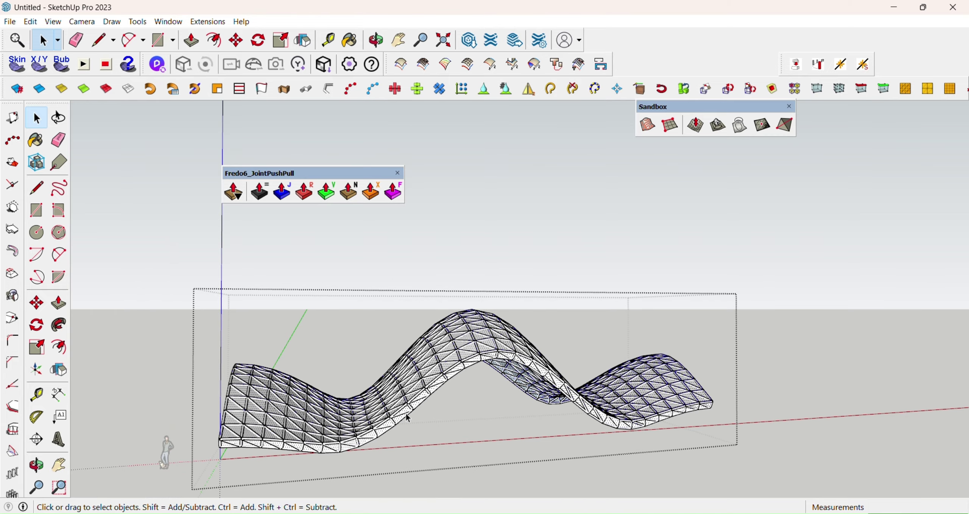
Move the solid roof up about 0.56 m so that it rests on top of the tube frame.
left_click(460, 372)
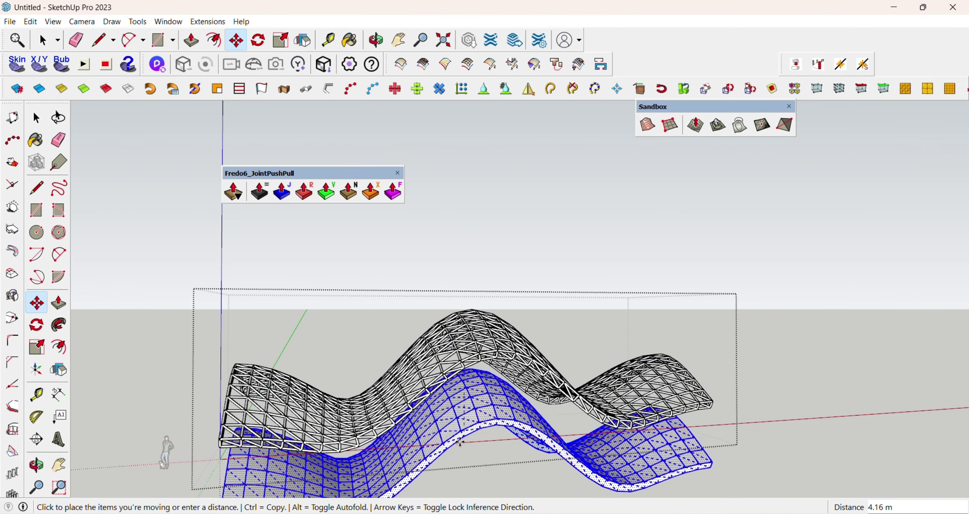
scroll(454, 359, "up", 5)
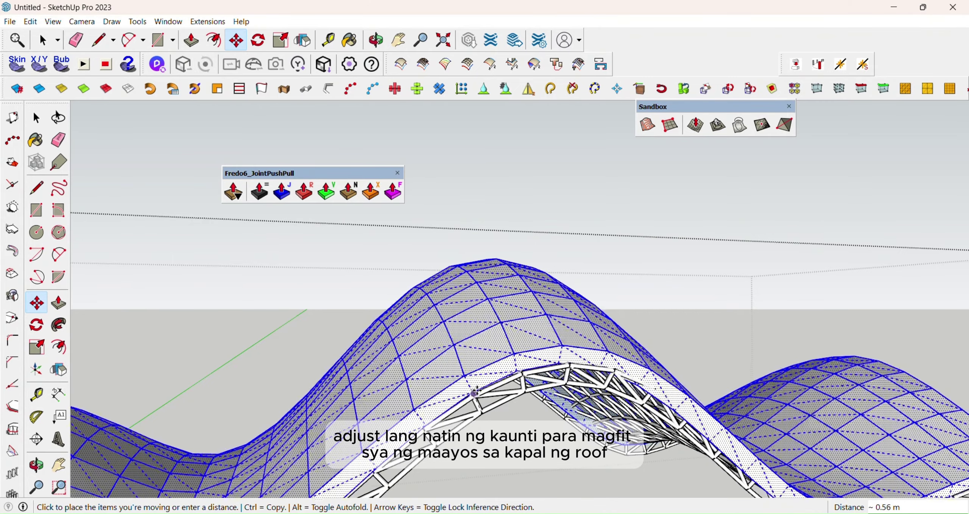
left_click(475, 393)
Draw a rectangle in front of the roof near the origin and extrude it into a column about 5.06 m tall.
scroll(416, 382, "down", 8)
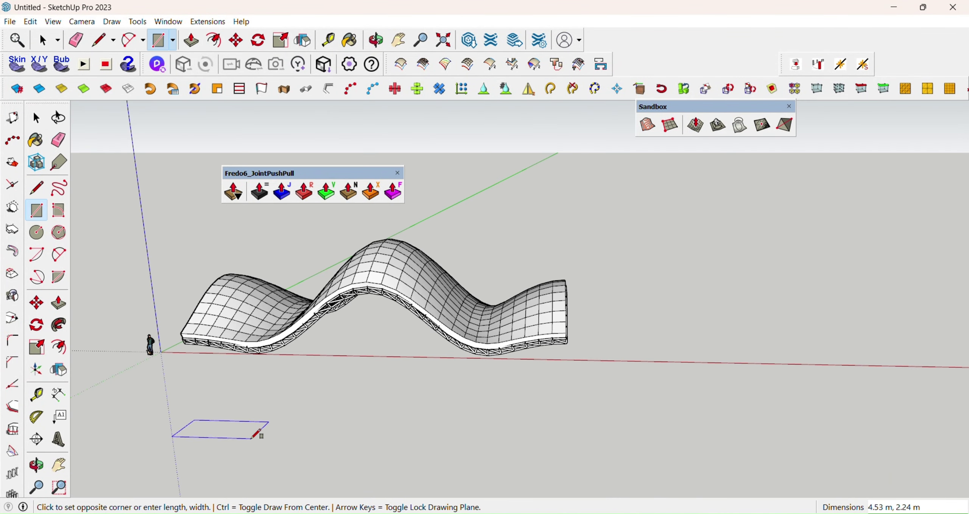
left_click(211, 420)
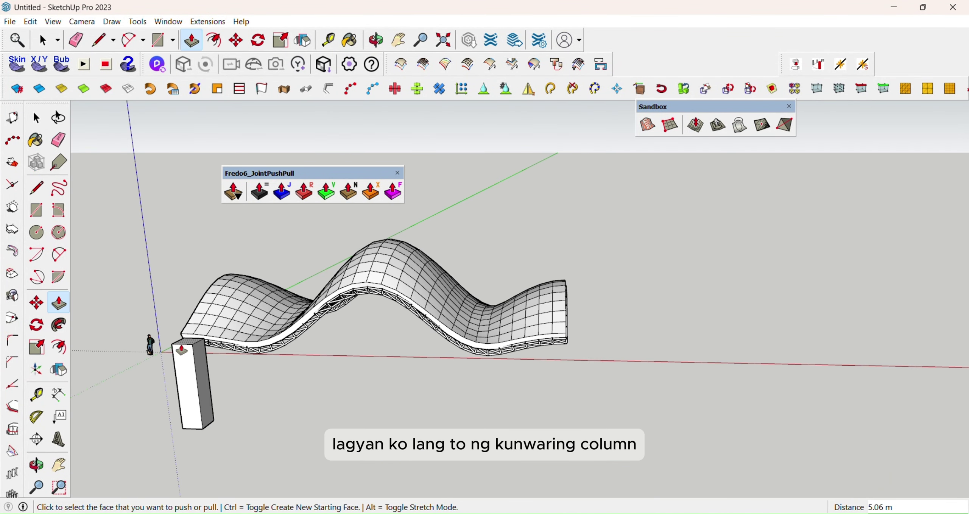
Move the column so that its top corner meets the lower corner of the roof frame nearest the origin.
key("m")
left_click(204, 339)
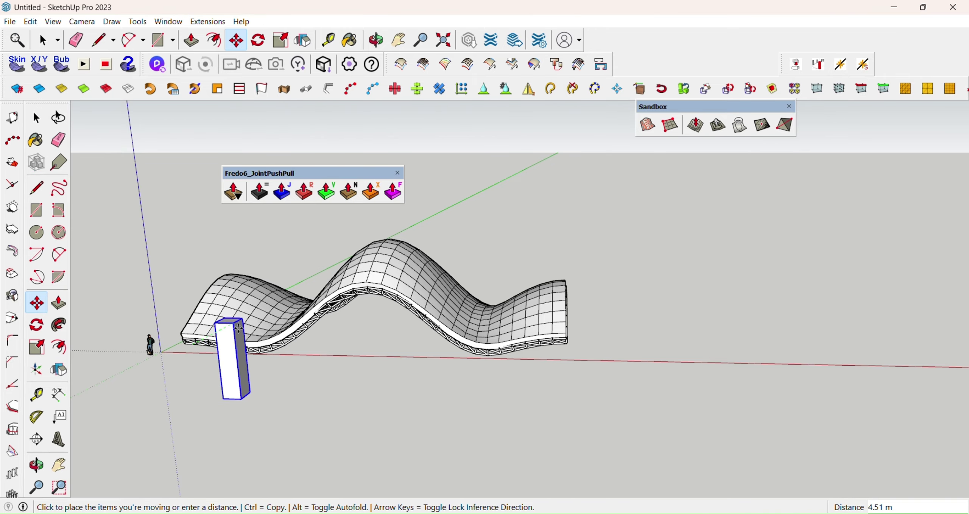
middle_click_drag(152, 295, 265, 325)
scroll(261, 322, "down", 3)
left_click(348, 377)
scroll(239, 435, "up", 9)
key("Up")
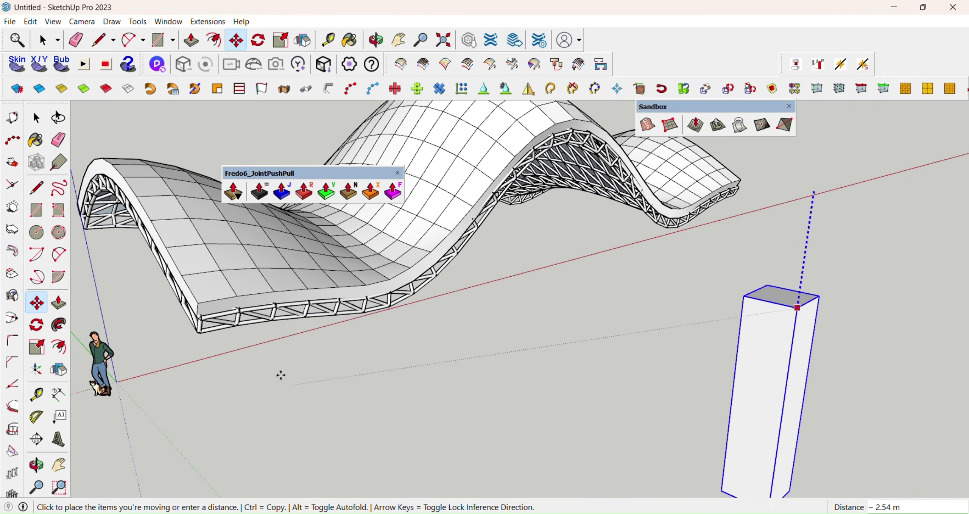
key("Left")
key("Right")
scroll(200, 350, "up", 3)
left_click(200, 318)
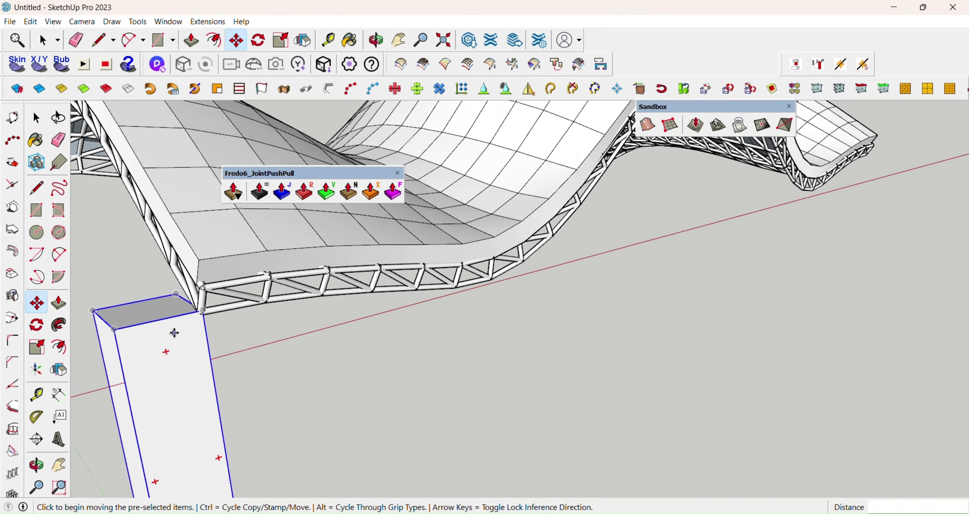
Shift the column inward so that it stands beneath the roof frame's corner nearest the origin.
left_click(259, 314)
left_click(269, 295)
scroll(195, 340, "down", 7)
left_click(36, 465)
left_click_drag(397, 303, 241, 312)
scroll(303, 303, "up", 6)
left_click(37, 303)
middle_click_drag(241, 311, 492, 329)
left_click(483, 374)
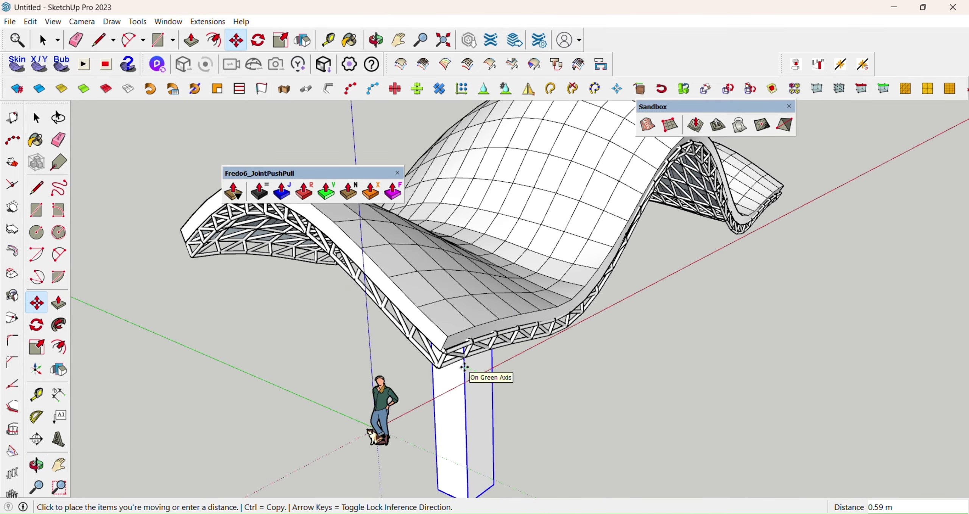
Copy the column along the red axis to support the far end of the roof's front edge.
left_click(37, 465)
scroll(379, 348, "down", 7)
left_click_drag(402, 363, 466, 382)
left_click(37, 303)
key("ctrl")
left_click(262, 306)
left_click(518, 318)
middle_click_drag(409, 331, 375, 313)
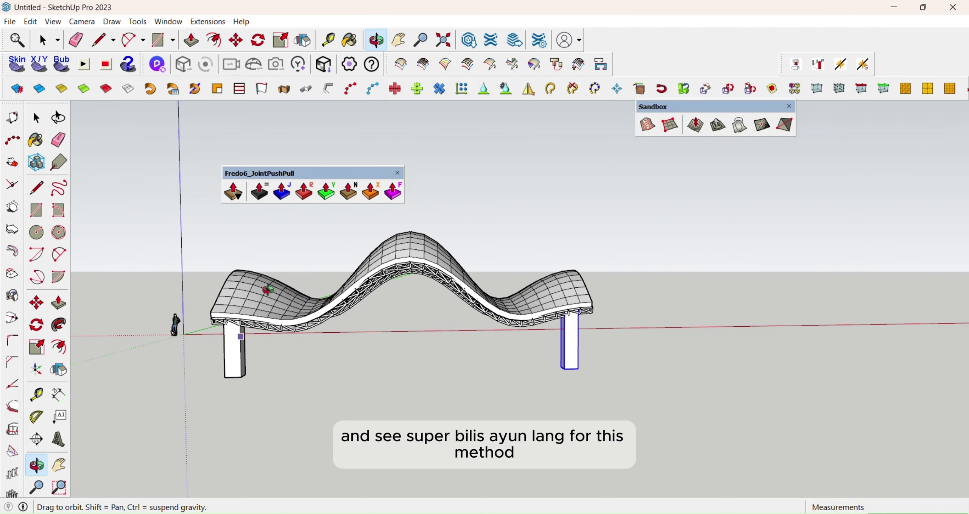
left_click_drag(416, 394, 374, 340)
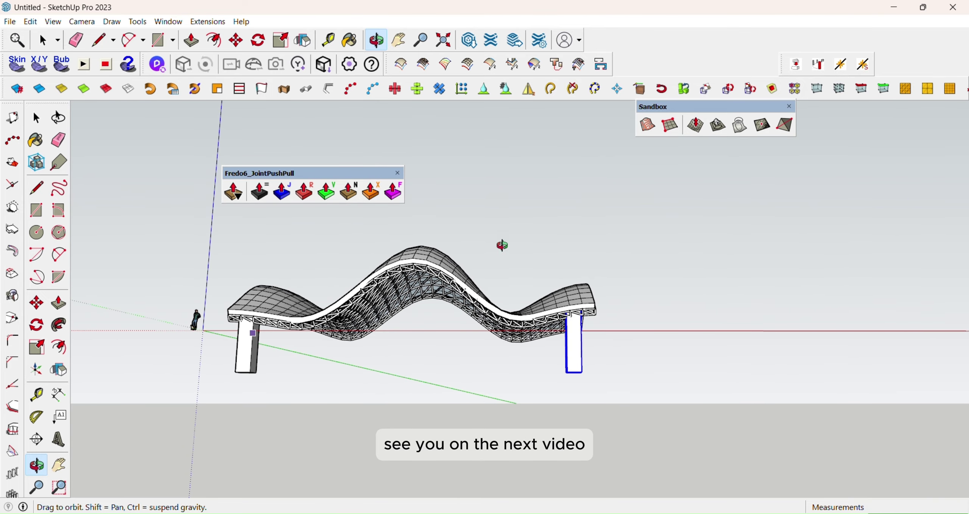